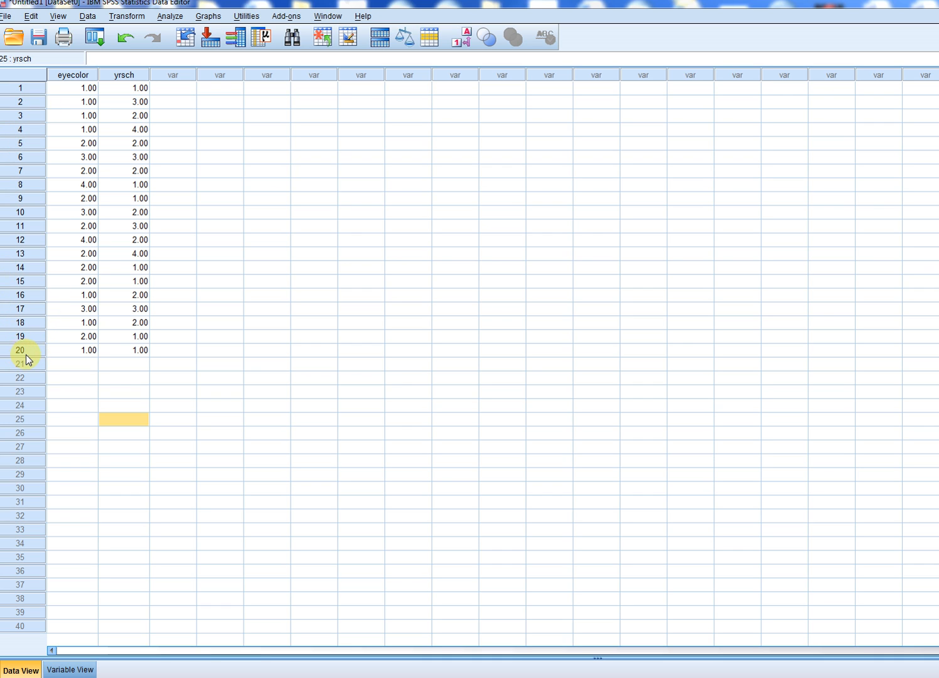
# Examine the last case and the full eyecolor and yrsch columns in the data
pyautogui.click(77, 353)
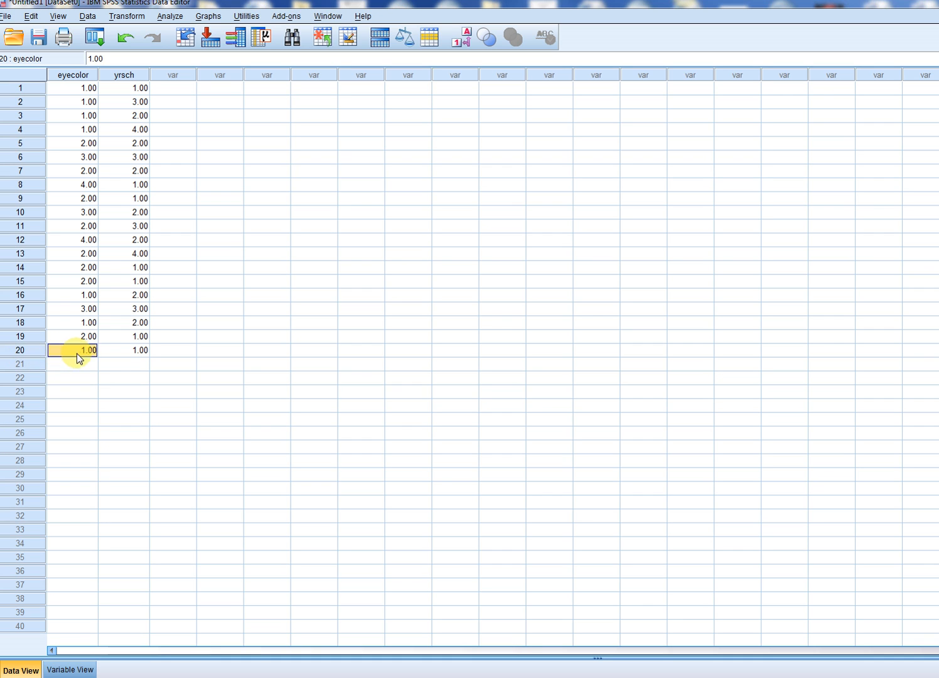
pyautogui.click(123, 352)
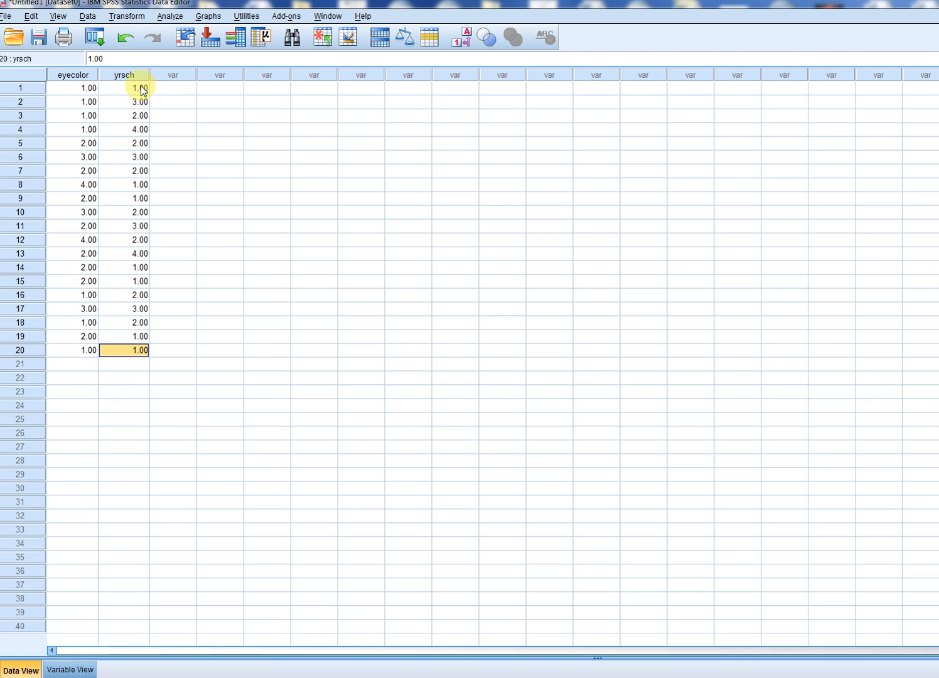
pyautogui.click(188, 447)
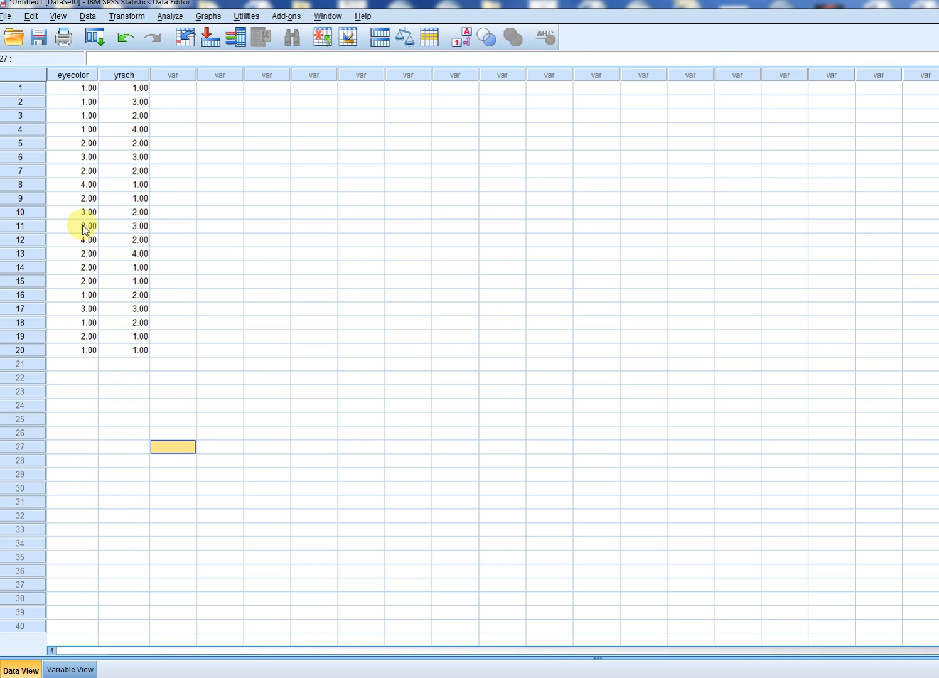
pyautogui.click(82, 76)
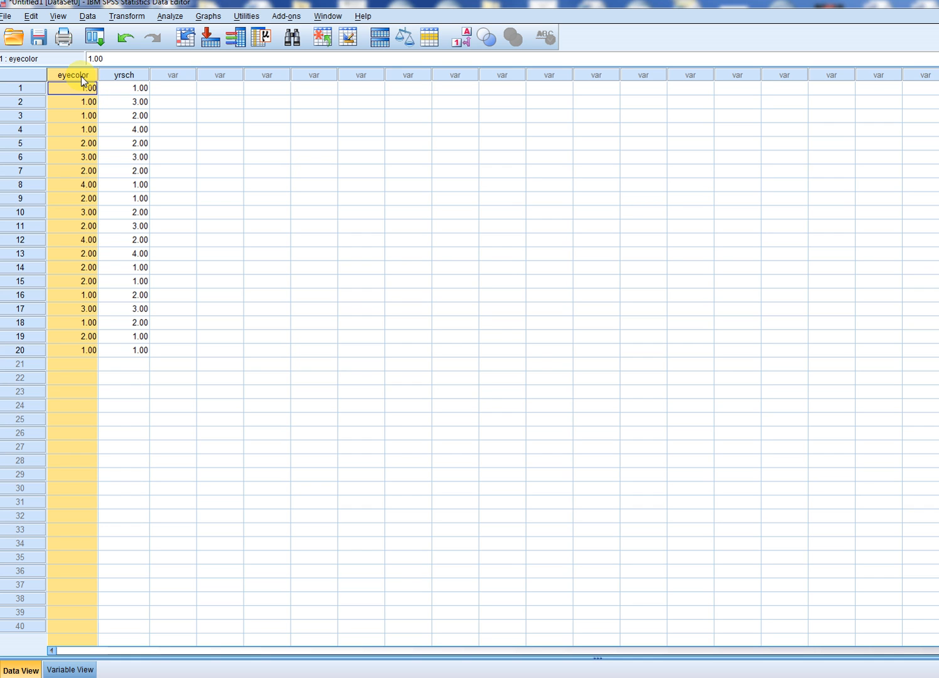
pyautogui.click(124, 74)
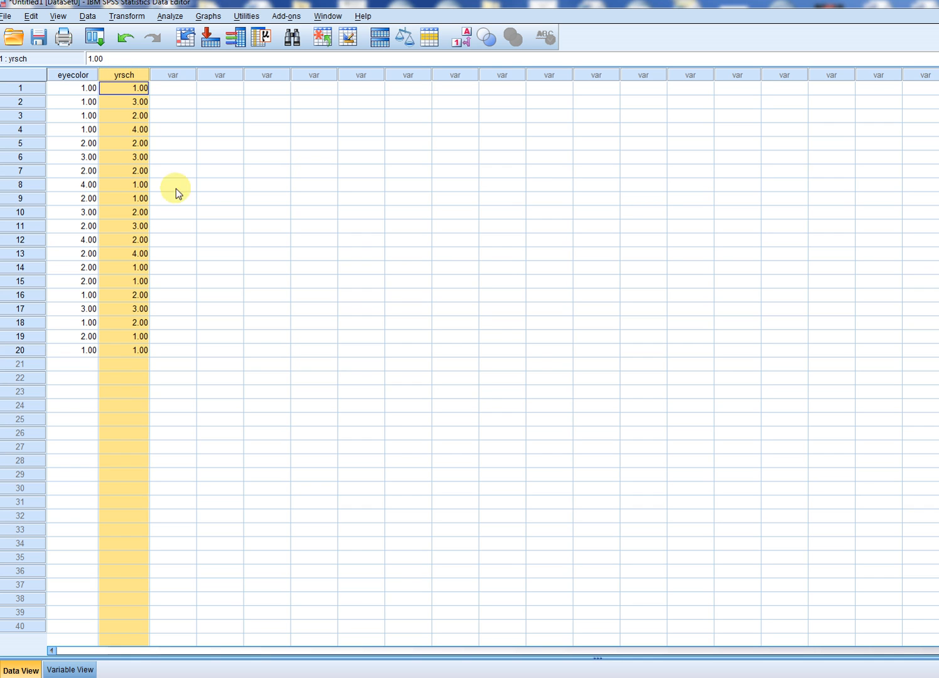
pyautogui.click(242, 392)
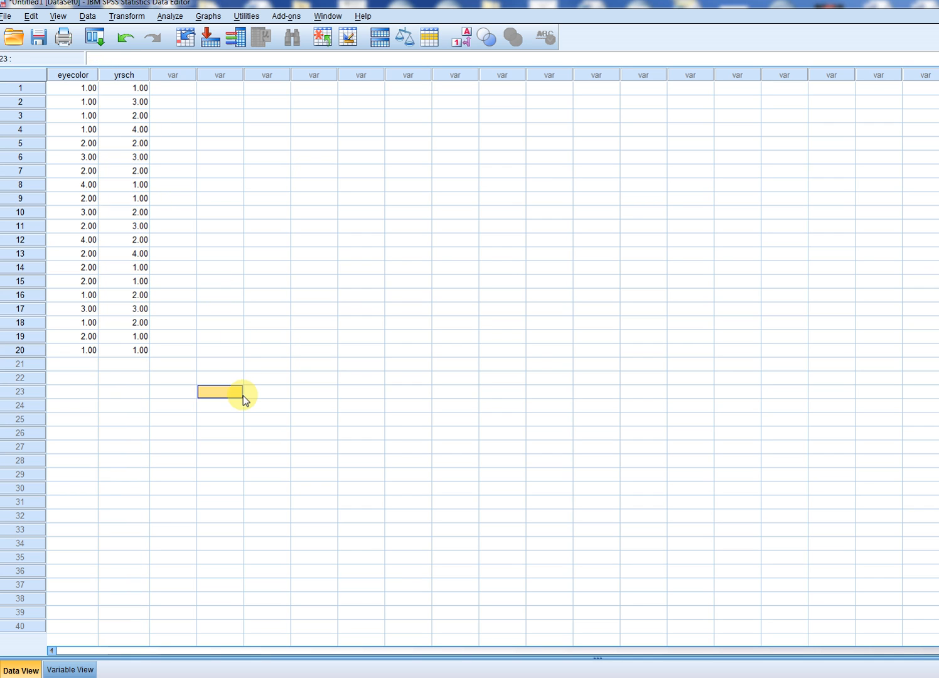
# Compare the variable definitions with the data values by switching between Variable View and Data View
pyautogui.click(58, 671)
pyautogui.click(205, 225)
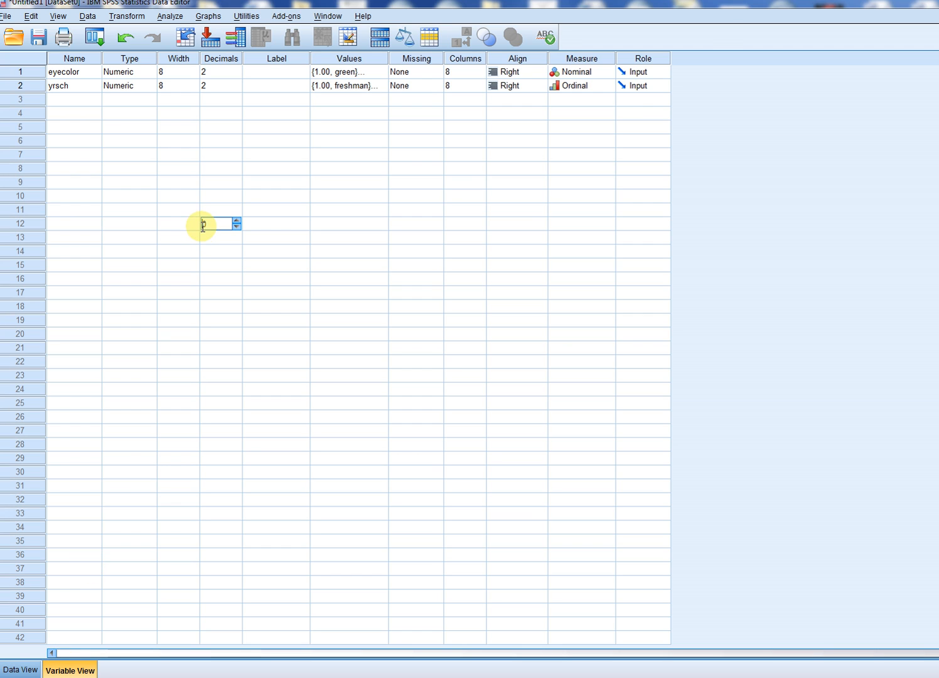
pyautogui.click(79, 183)
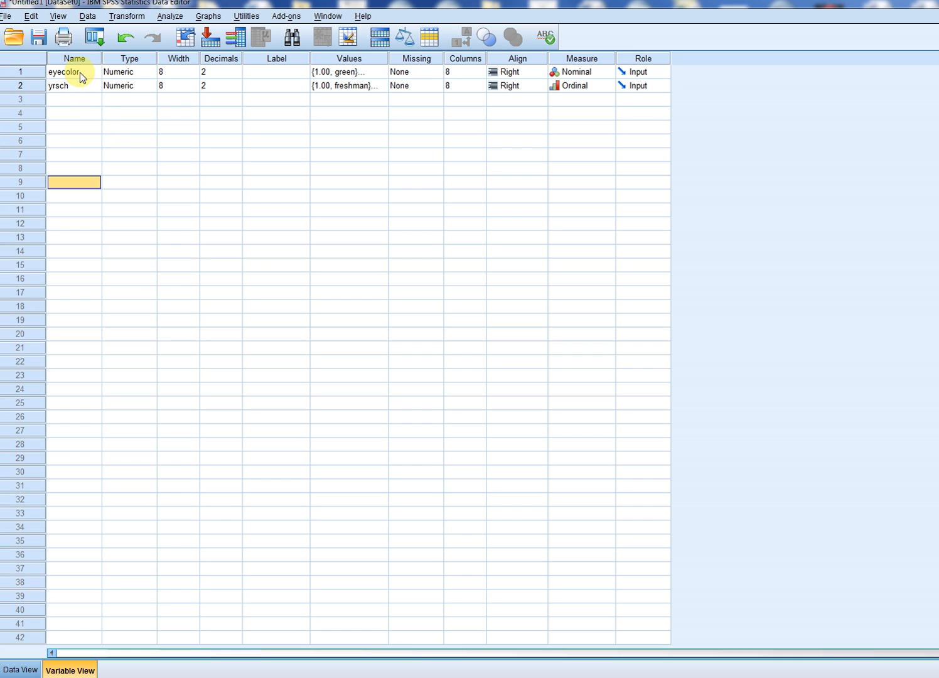
pyautogui.click(20, 675)
pyautogui.click(56, 671)
pyautogui.click(26, 672)
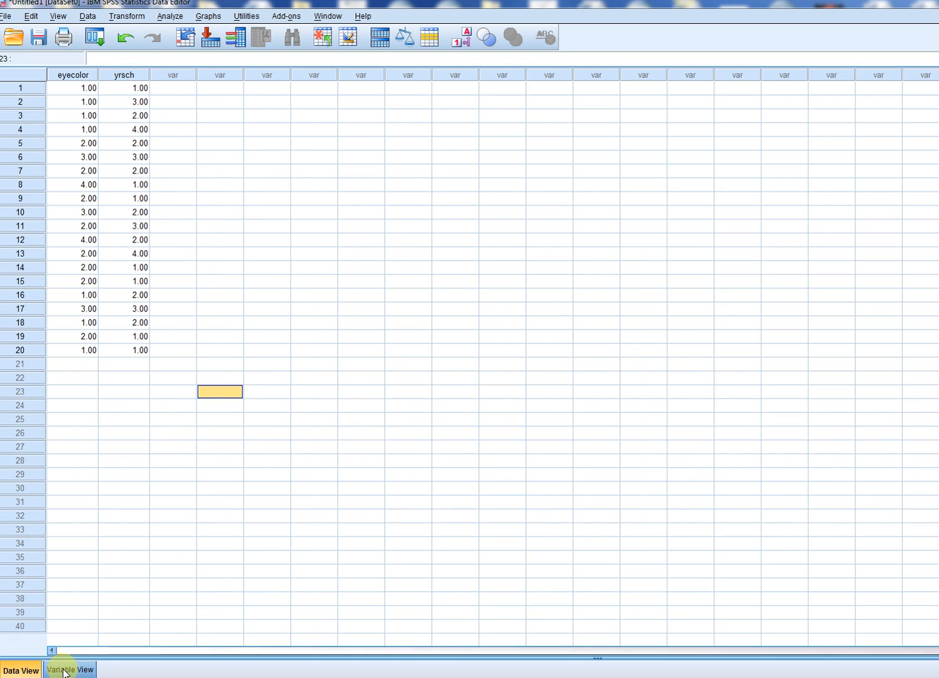
pyautogui.click(63, 673)
pyautogui.click(20, 674)
pyautogui.click(66, 672)
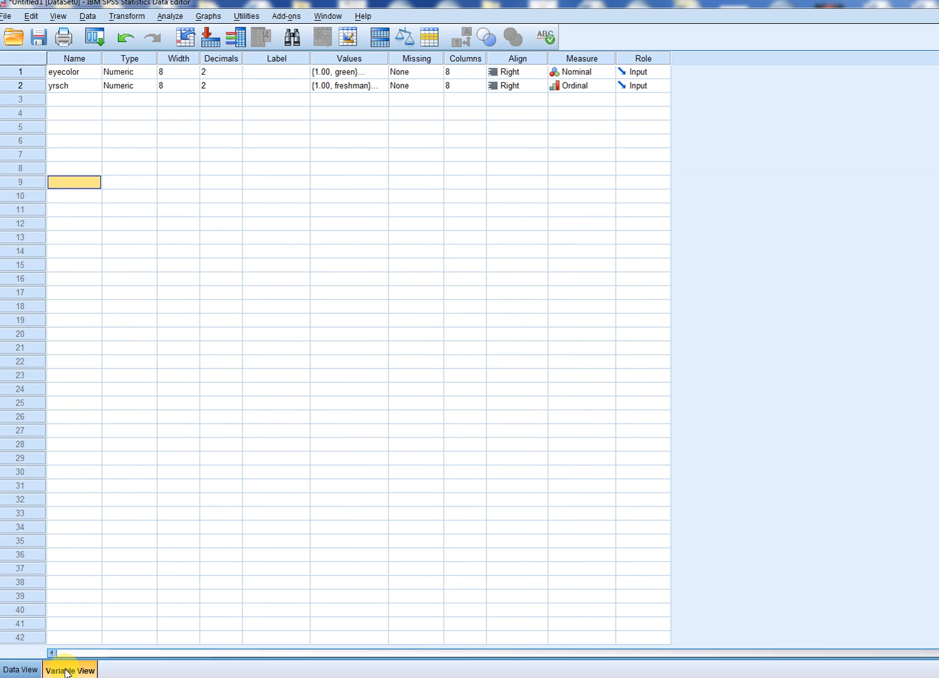
pyautogui.click(22, 671)
pyautogui.click(66, 671)
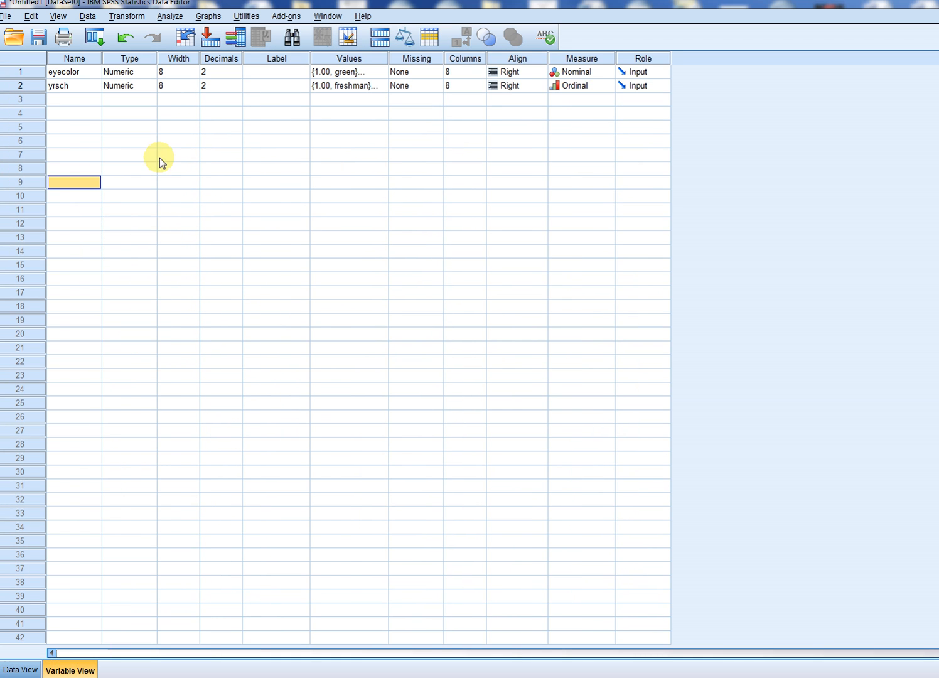
# Review the available variable types for eyecolor and for the empty variable in row 5, without changing any
pyautogui.click(83, 72)
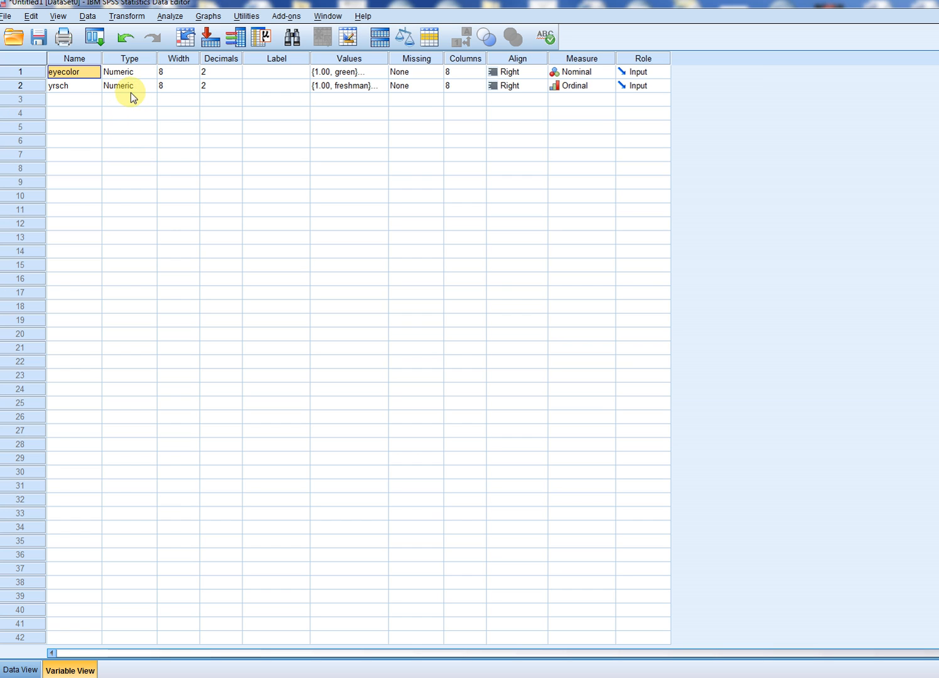
pyautogui.click(148, 75)
pyautogui.click(149, 72)
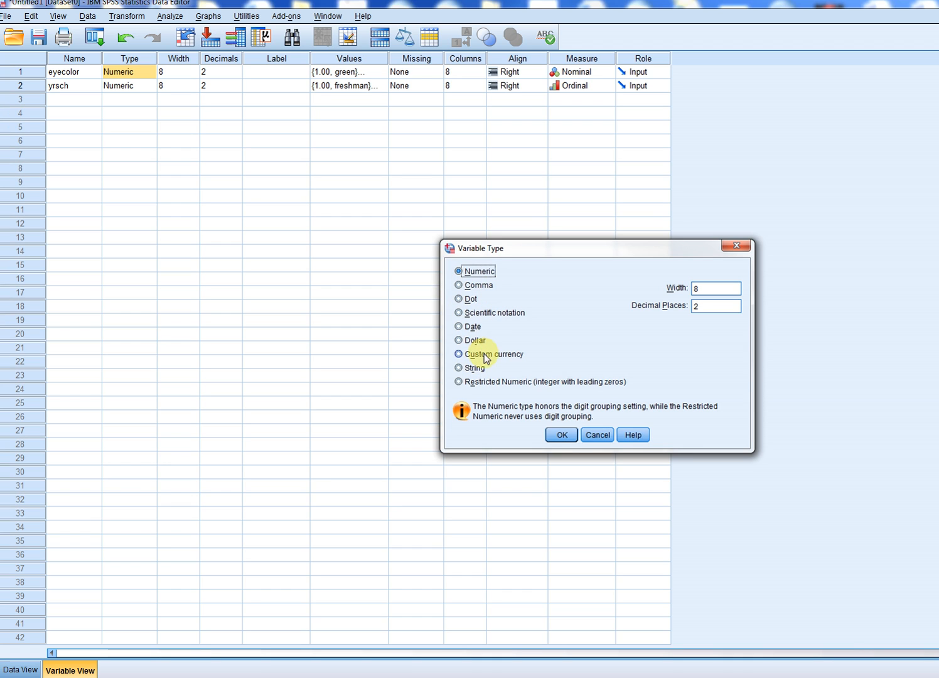
pyautogui.click(601, 438)
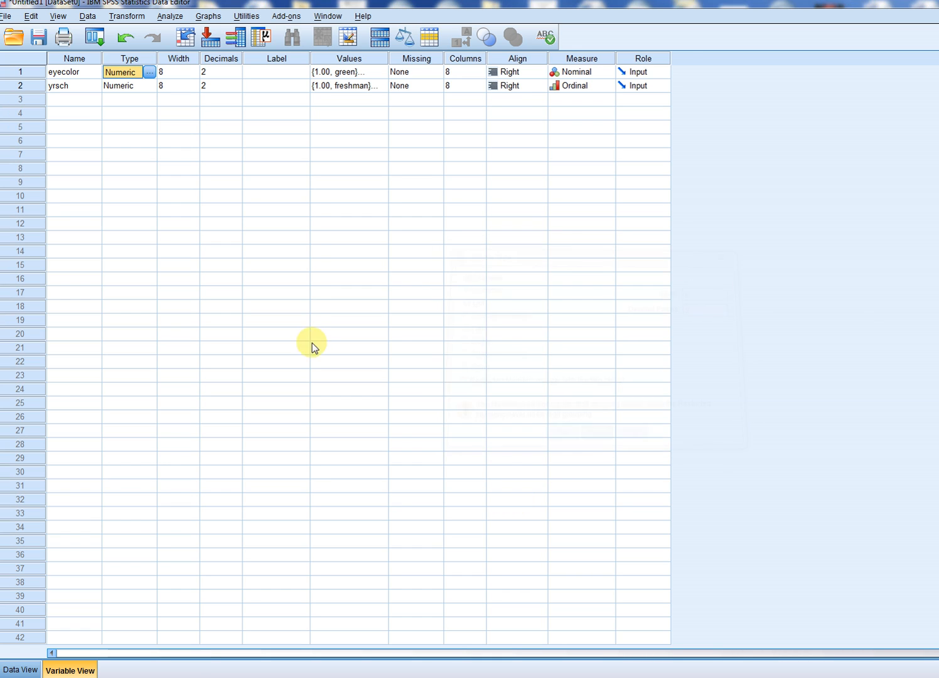
pyautogui.click(146, 129)
pyautogui.click(146, 127)
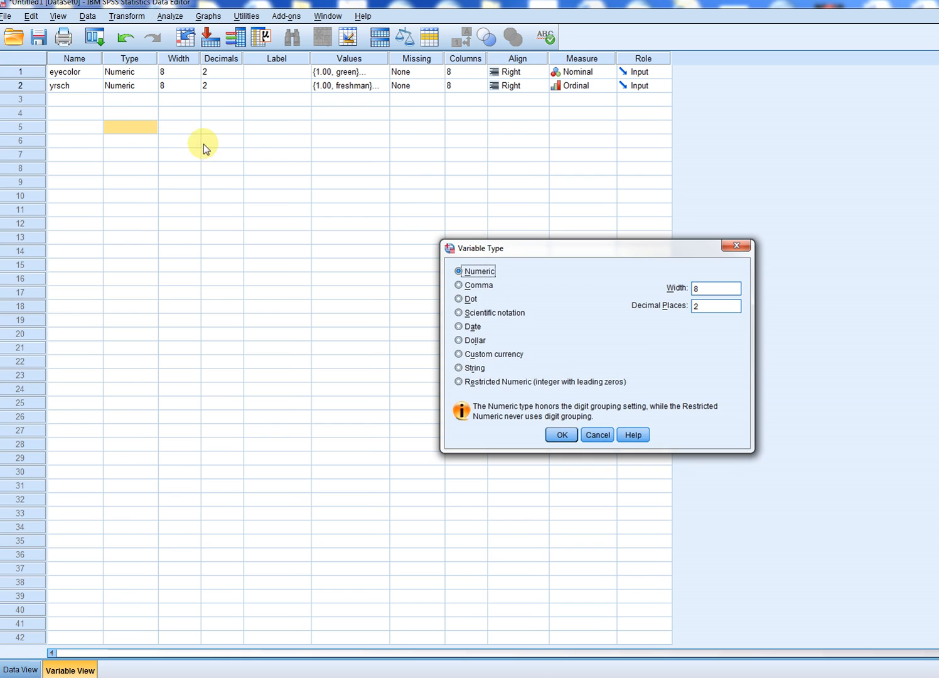
pyautogui.click(598, 436)
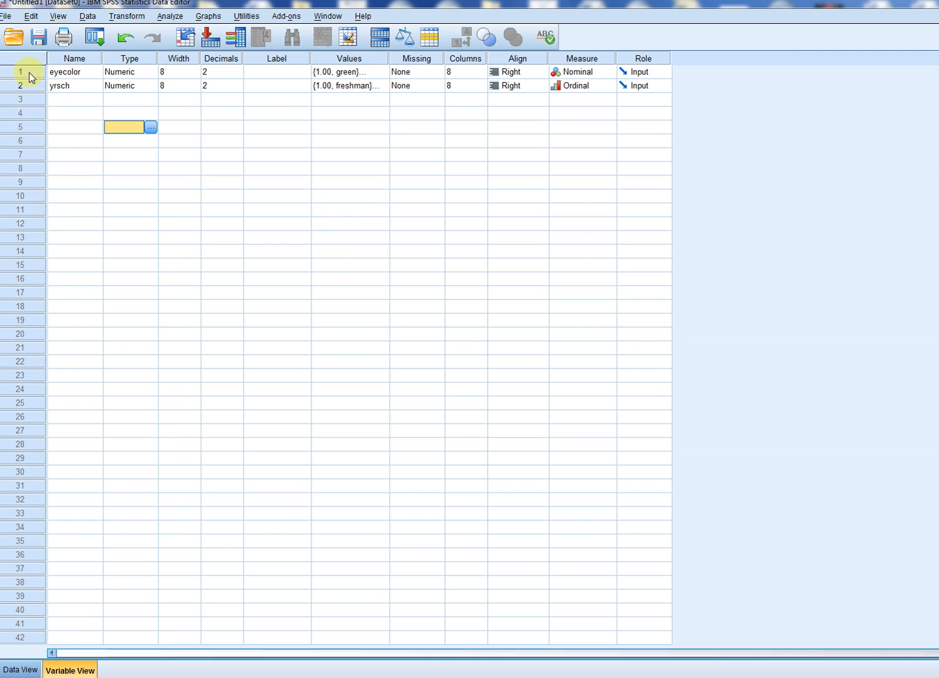
# Review the value labels defined for eyecolor and compare them with the coded values in the data
pyautogui.click(384, 73)
pyautogui.click(385, 73)
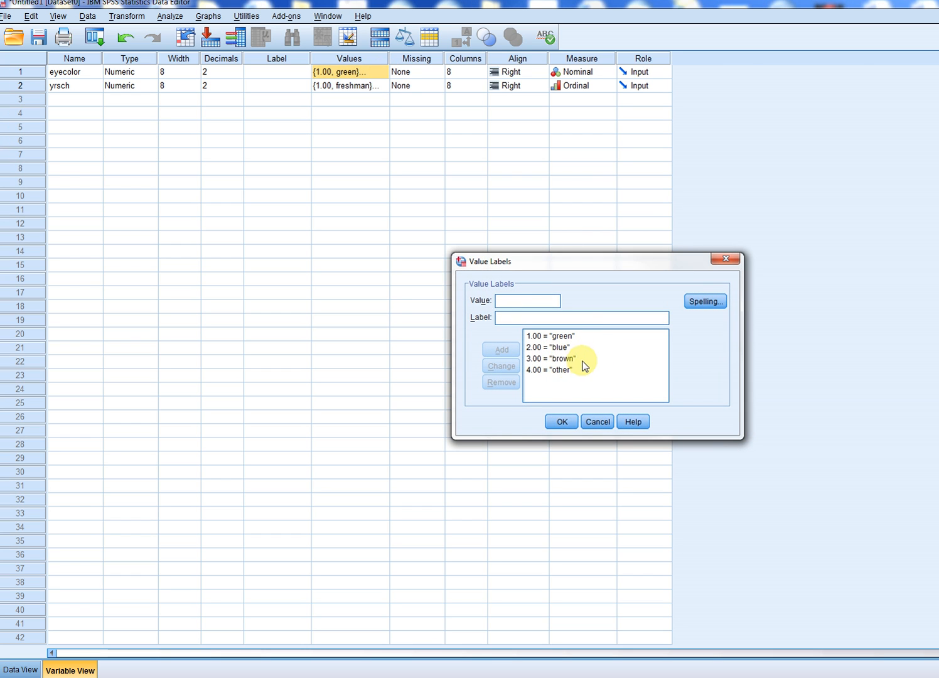
pyautogui.click(563, 371)
pyautogui.click(564, 422)
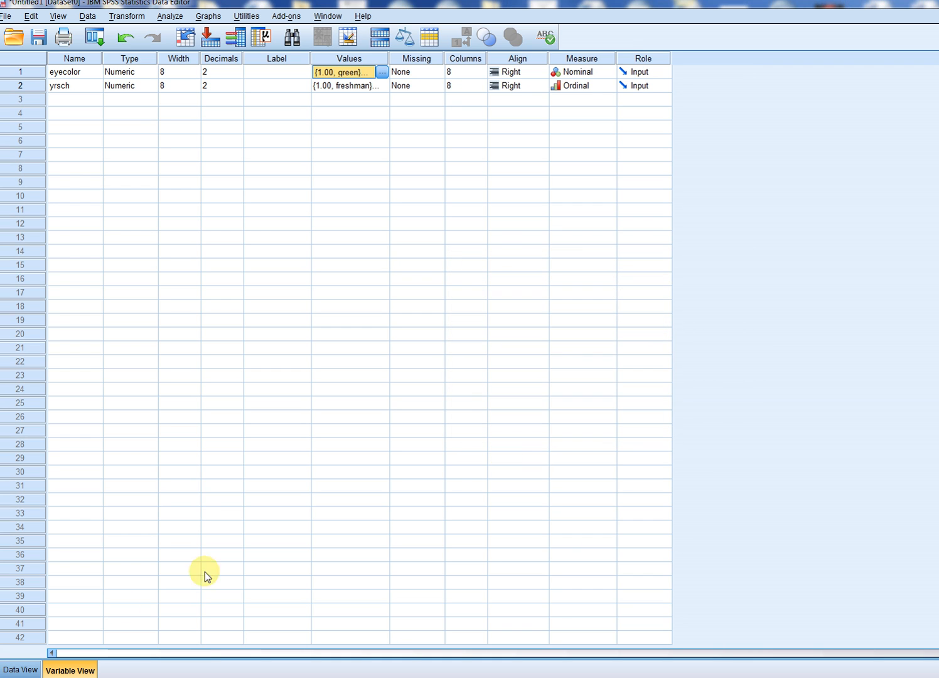
pyautogui.click(35, 670)
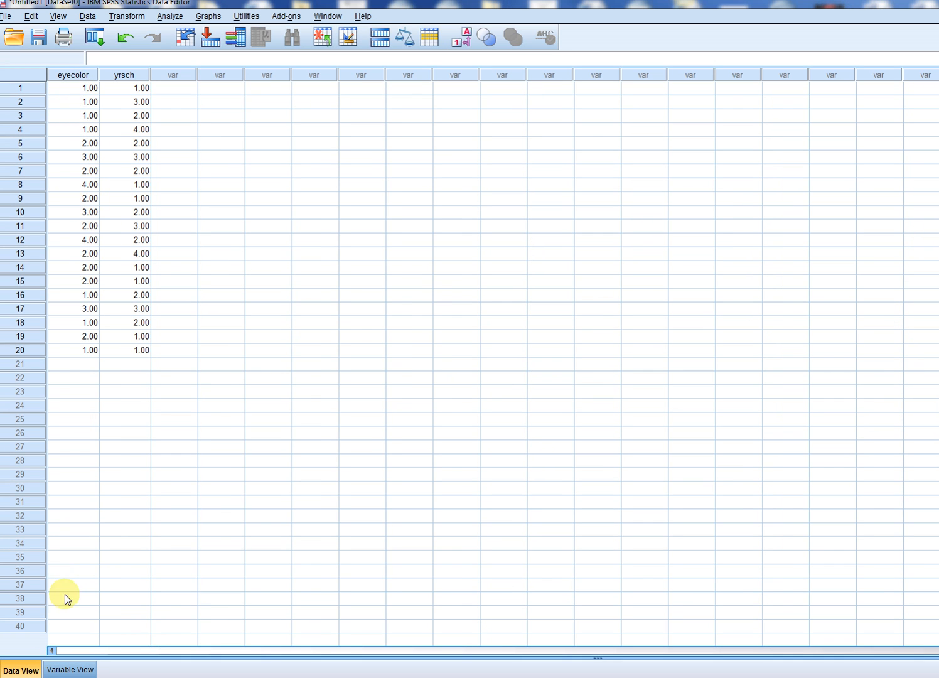
pyautogui.click(70, 669)
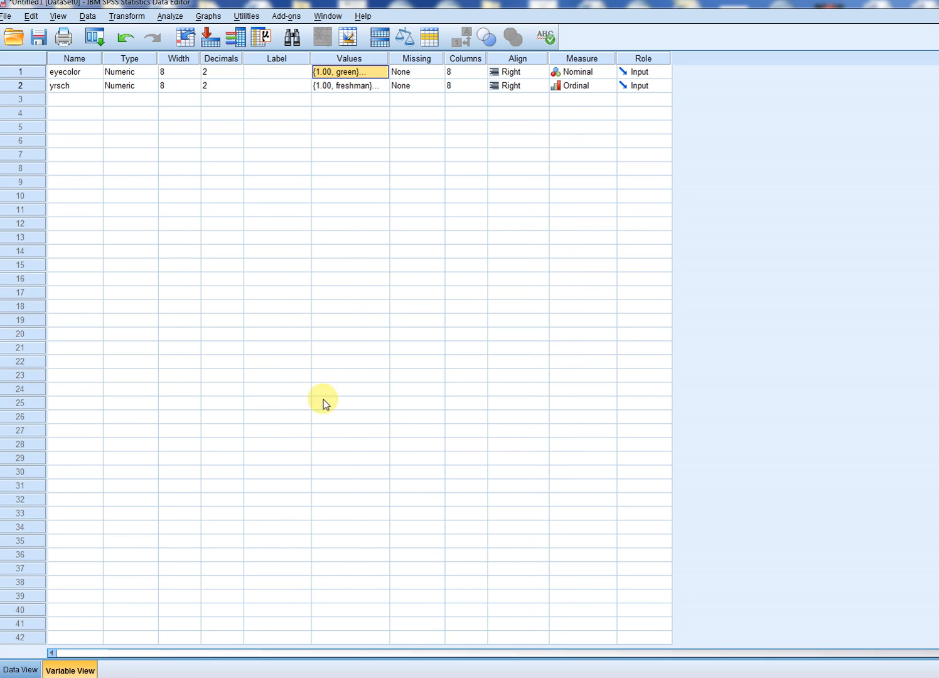
pyautogui.click(385, 74)
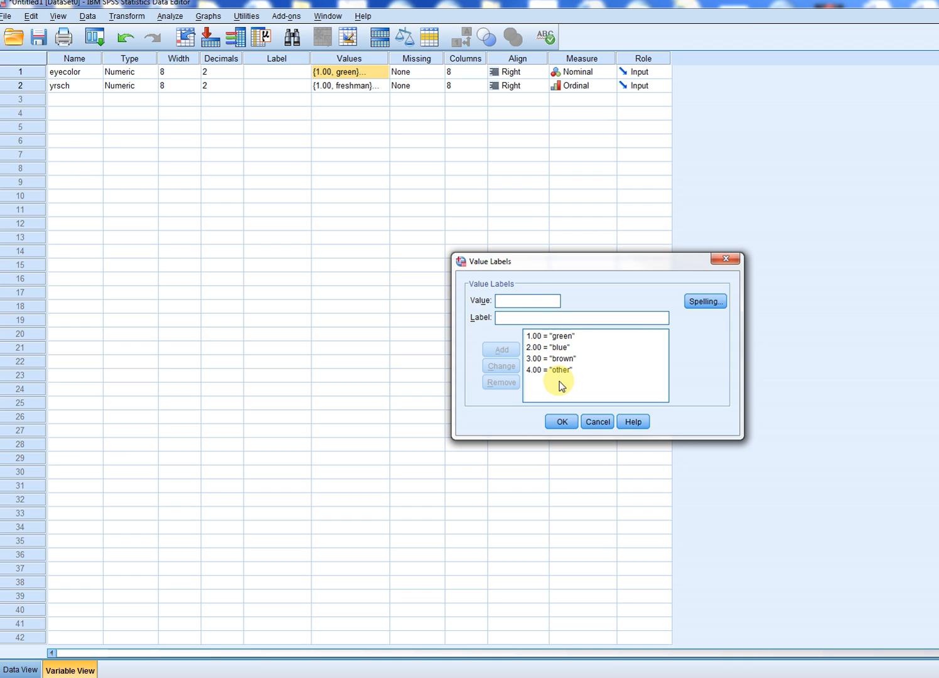
pyautogui.click(561, 422)
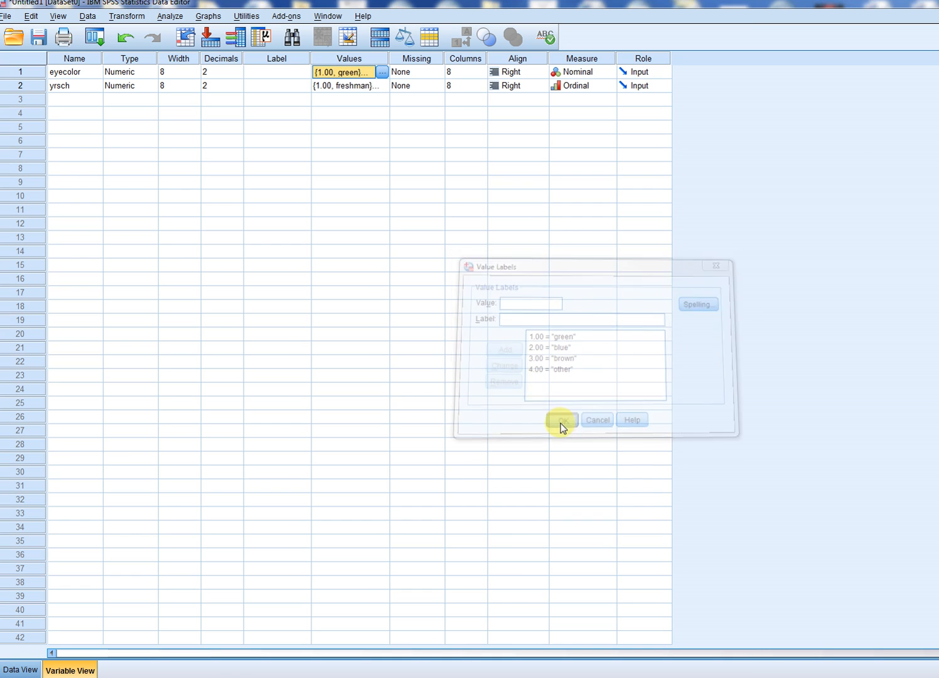
# Set the measurement level of eyecolor to Nominal
pyautogui.click(59, 74)
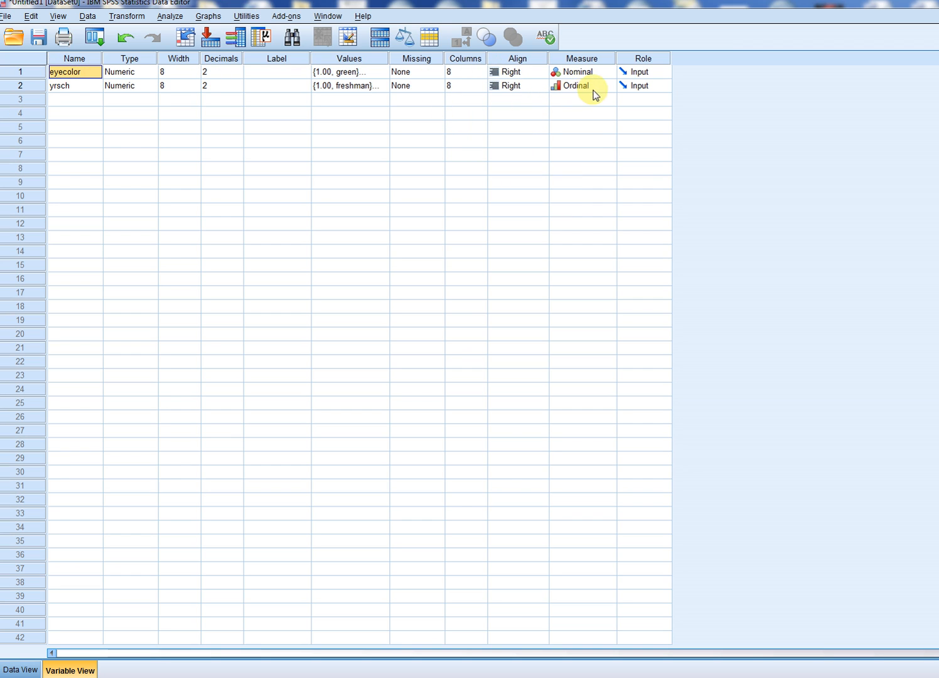
pyautogui.click(611, 73)
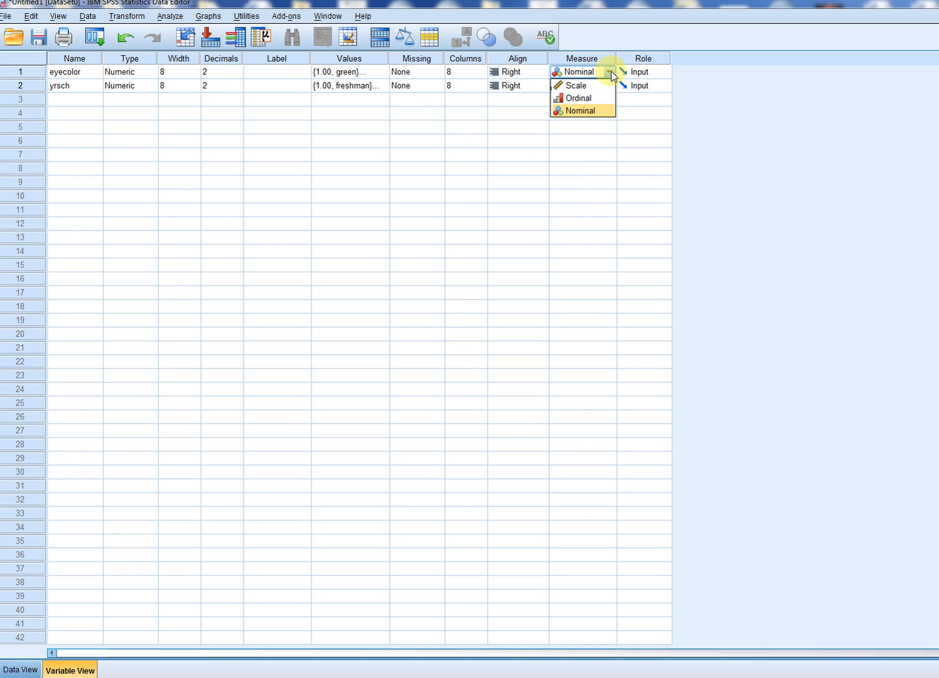
pyautogui.click(581, 111)
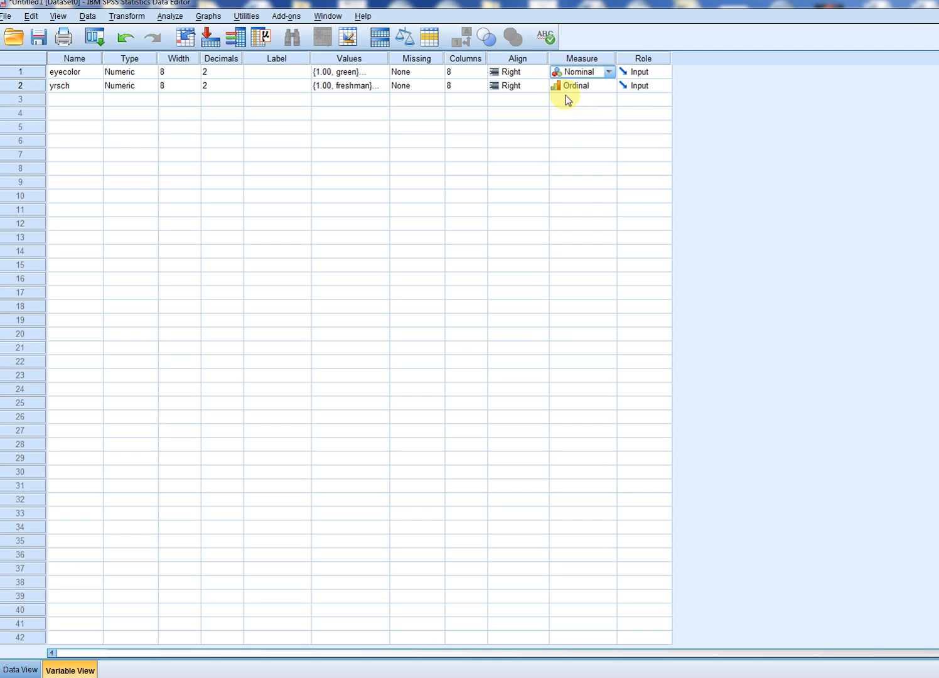
# Review the value labels and the measurement level defined for yrsch
pyautogui.click(68, 85)
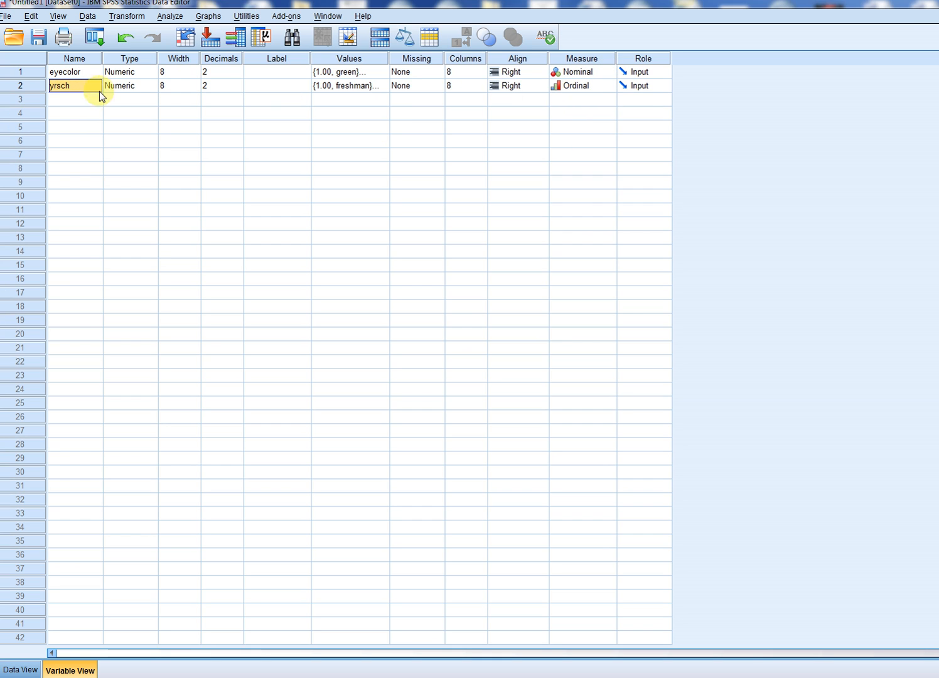
pyautogui.click(383, 89)
pyautogui.click(383, 89)
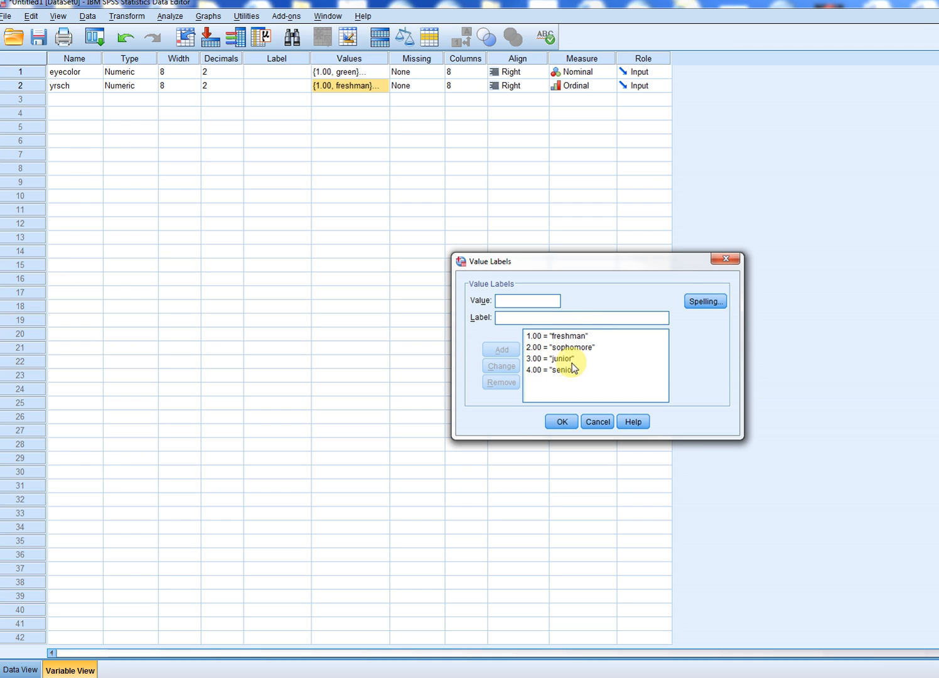
pyautogui.click(569, 423)
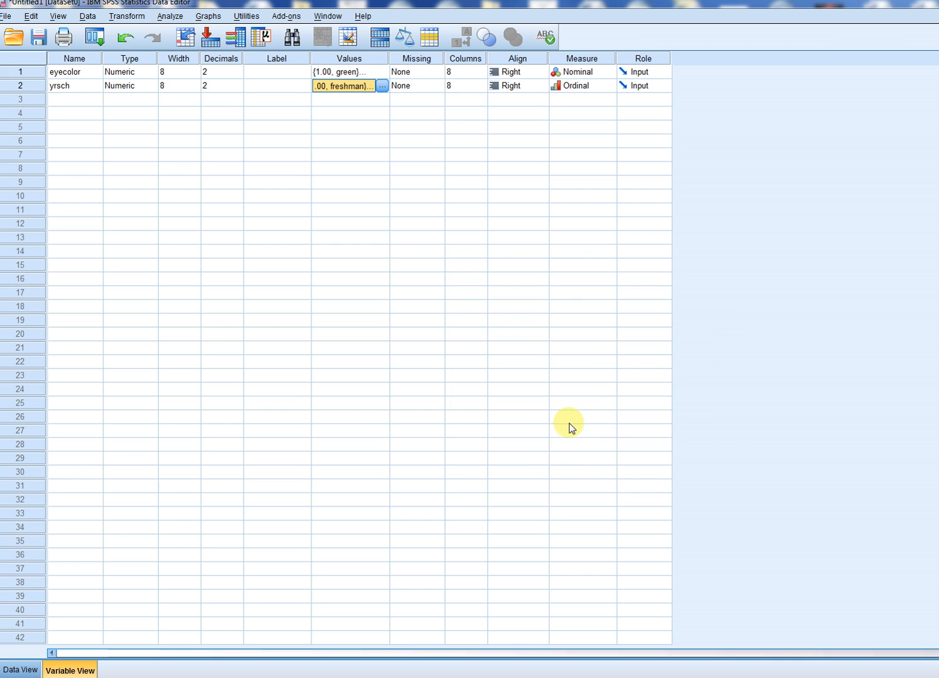
pyautogui.click(611, 89)
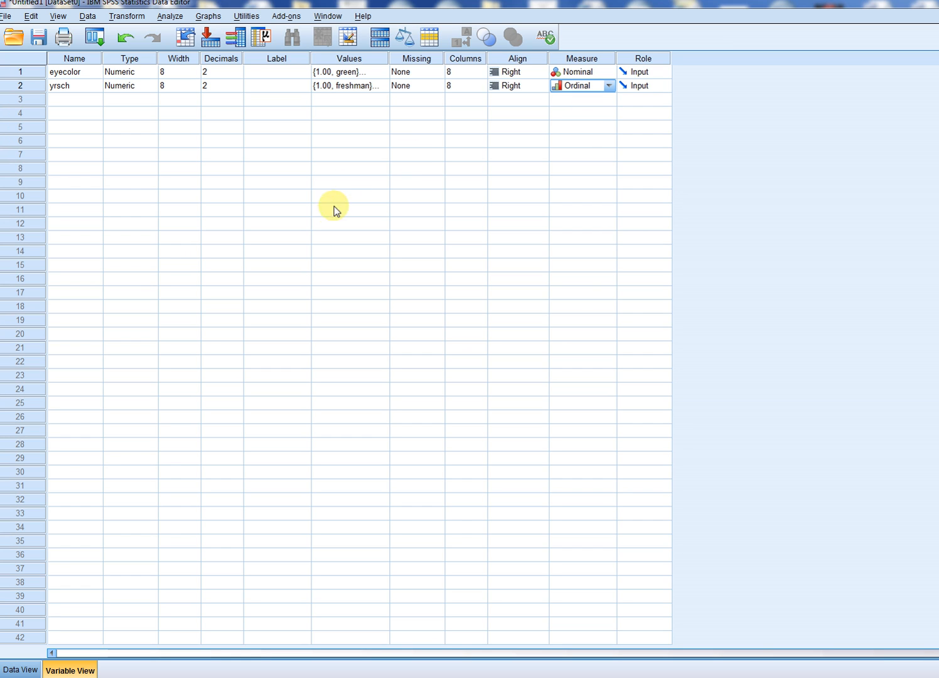
# Return to the data and set up a Frequencies analysis with eyecolor as the variable
pyautogui.click(18, 669)
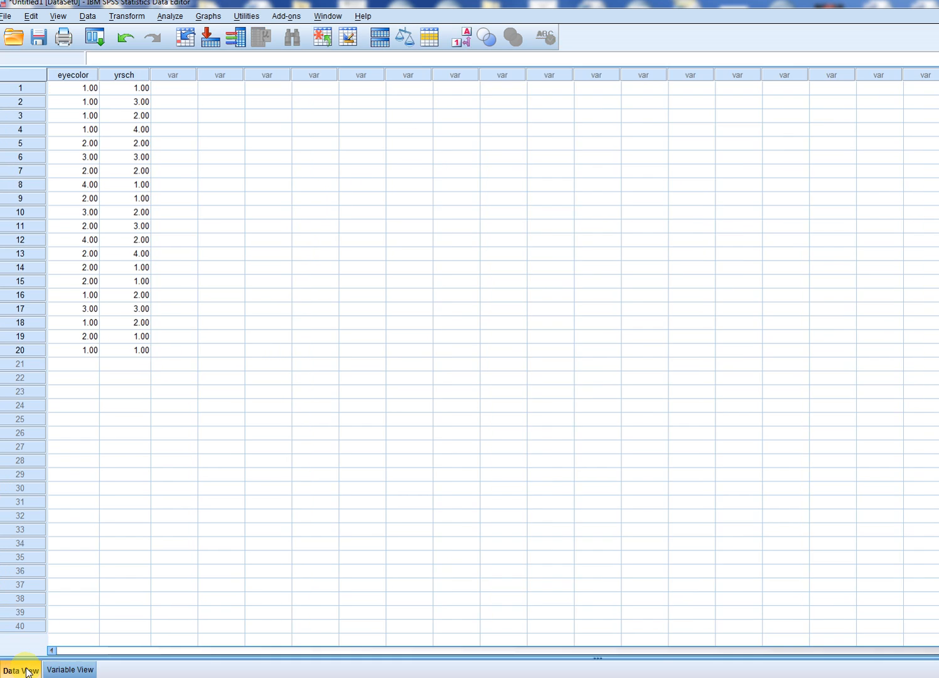
pyautogui.click(165, 17)
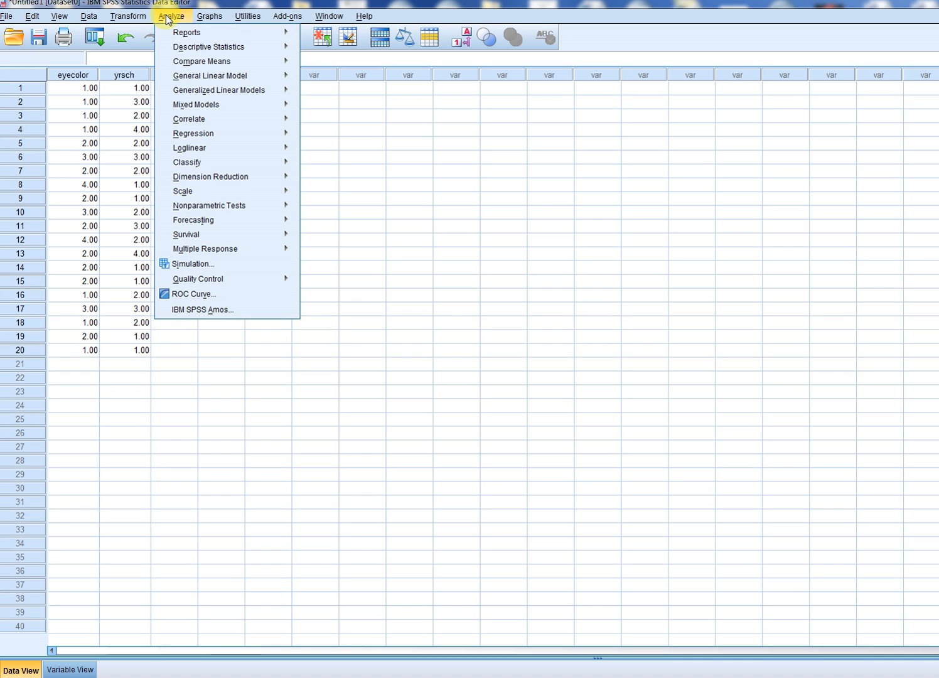
pyautogui.moveTo(268, 49)
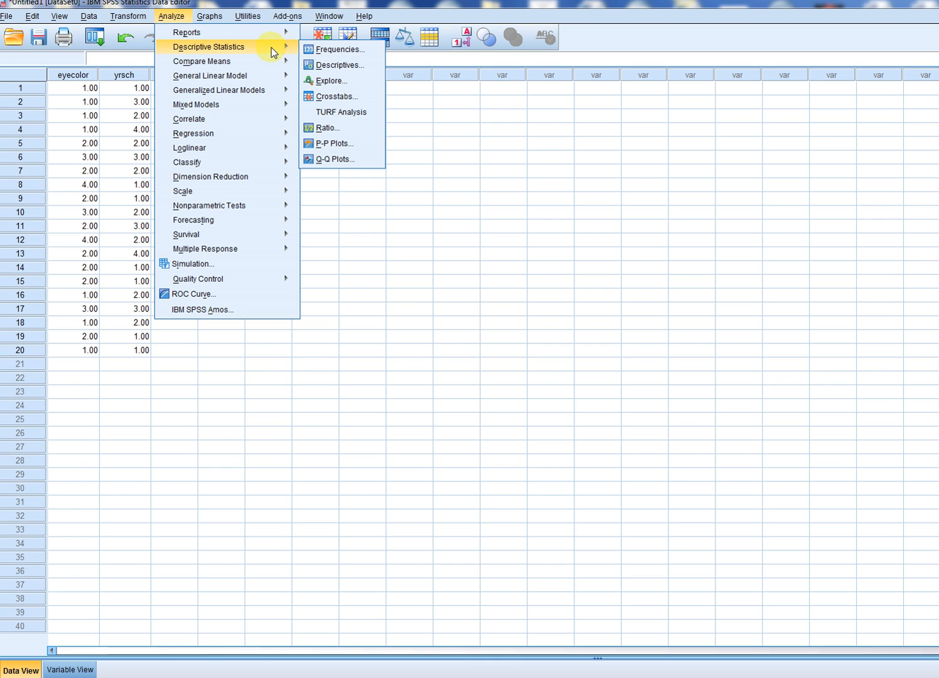
pyautogui.click(329, 50)
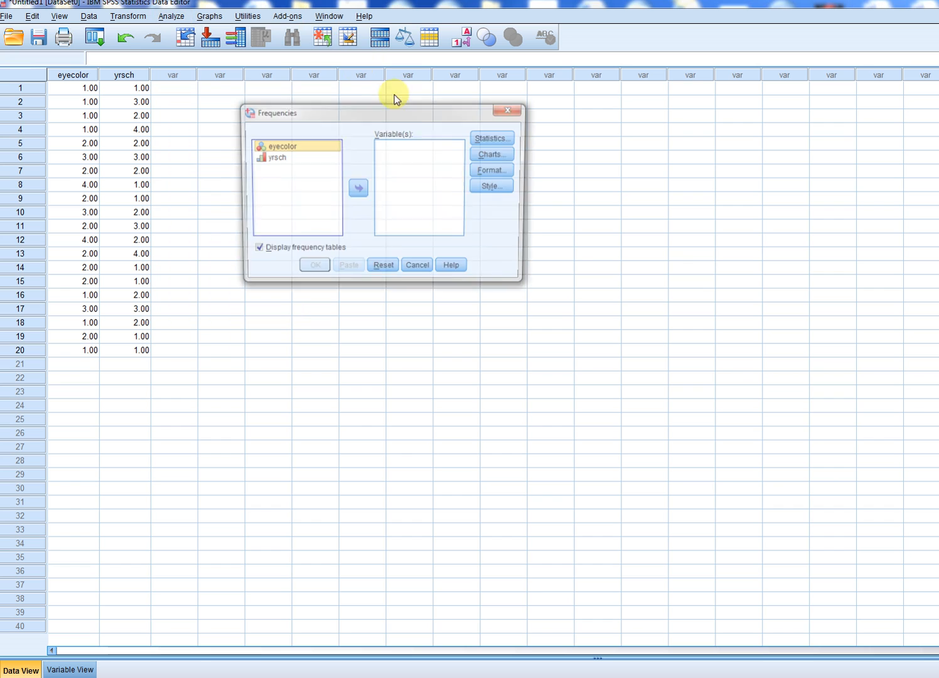
pyautogui.click(358, 192)
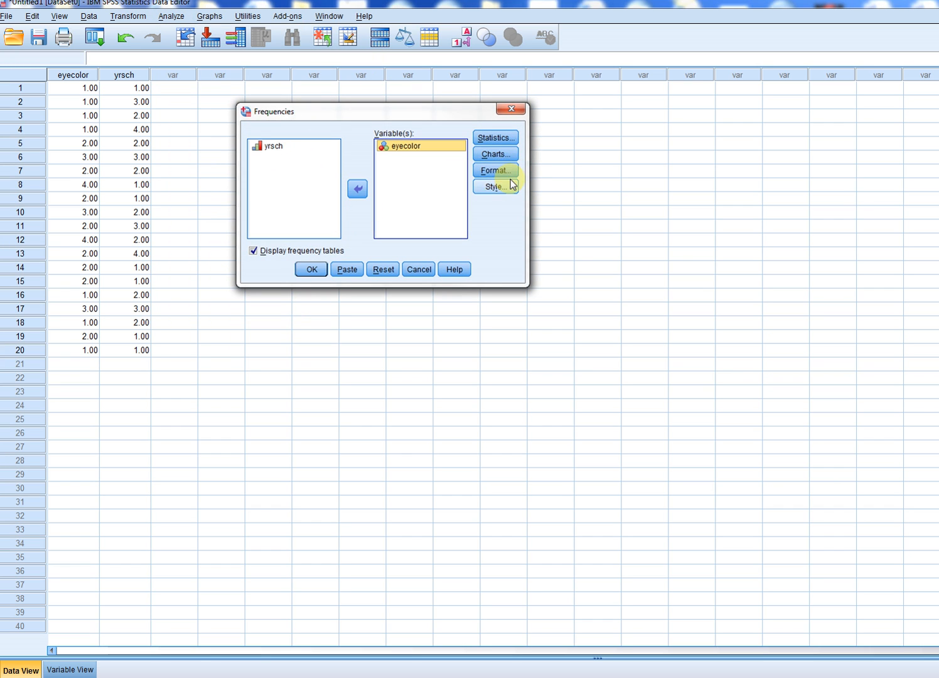
# Request the mode as the statistic for the eyecolor Frequencies analysis
pyautogui.click(515, 140)
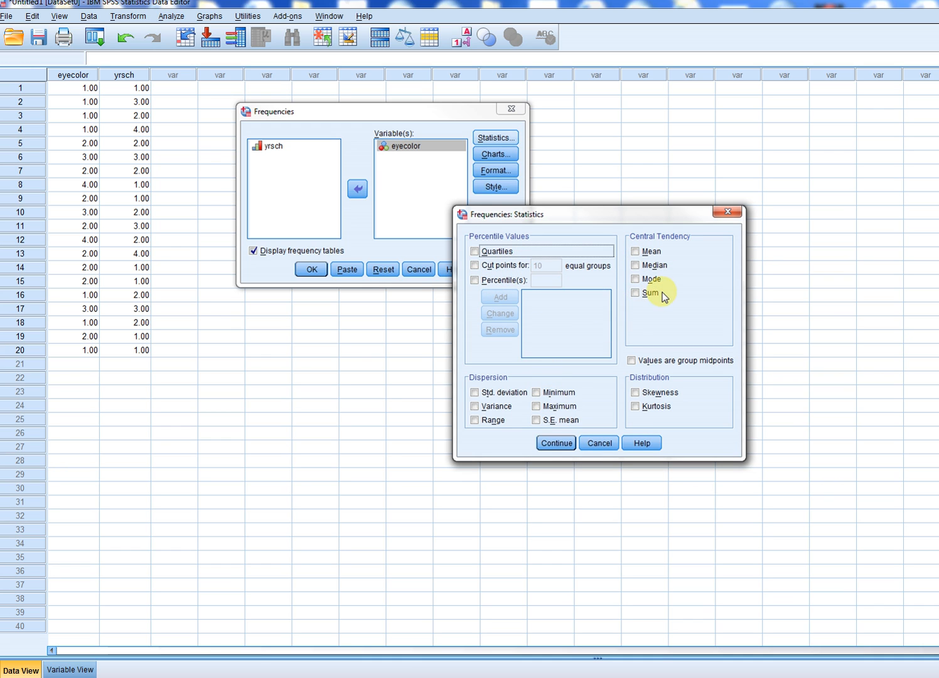
pyautogui.click(638, 280)
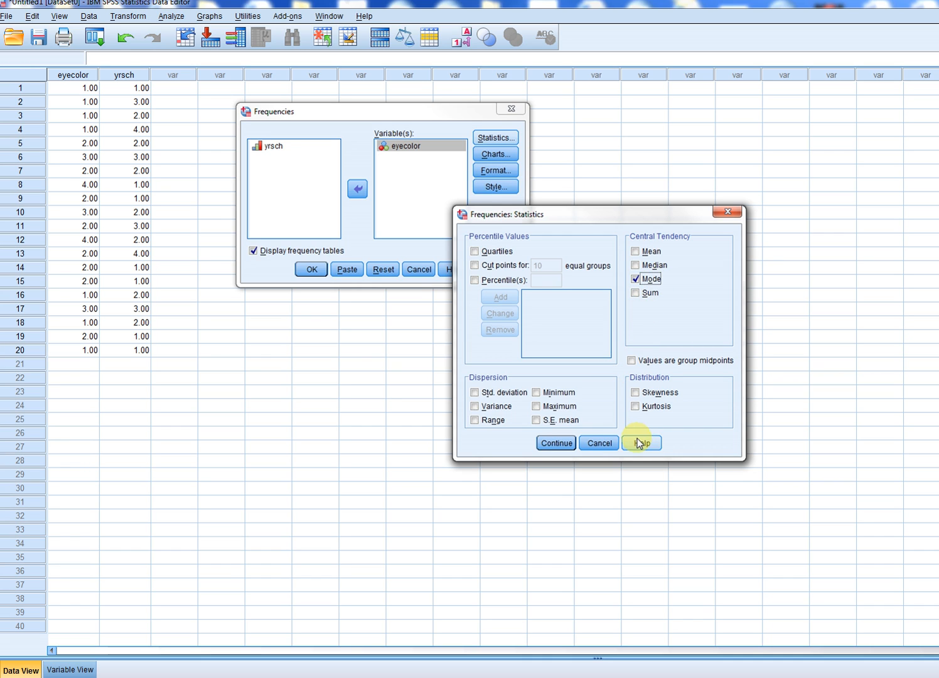
pyautogui.click(555, 443)
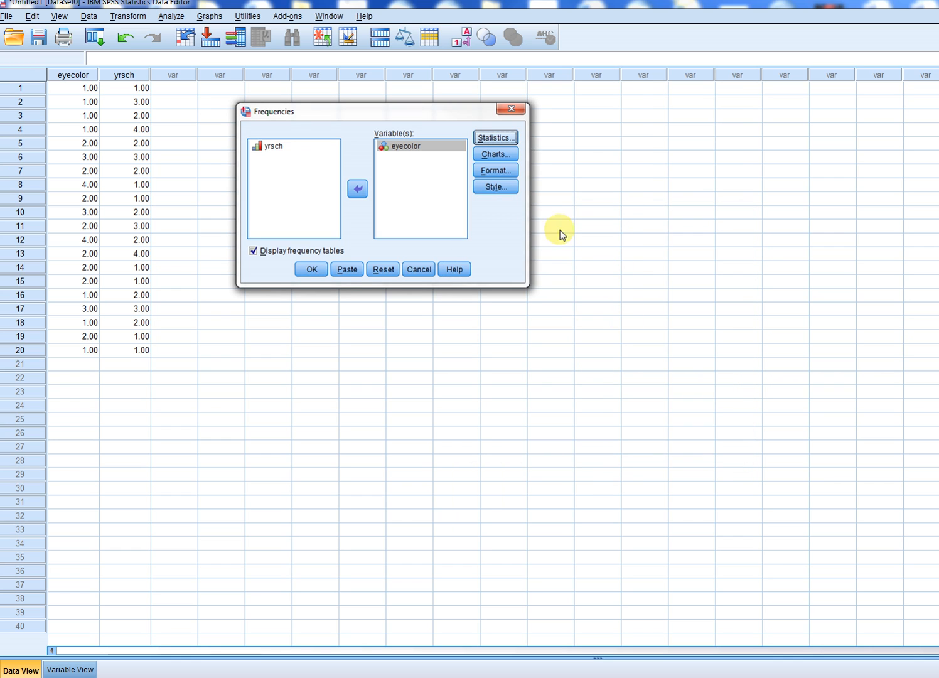
# Set the Frequencies output to include a pie chart with frequencies as the chart values
pyautogui.click(506, 155)
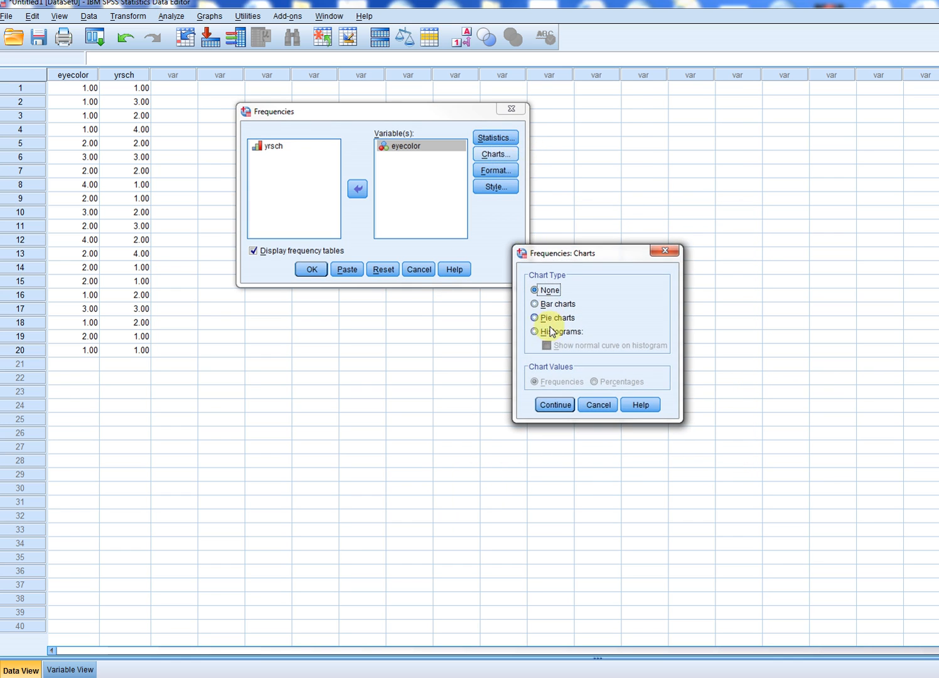
pyautogui.click(545, 304)
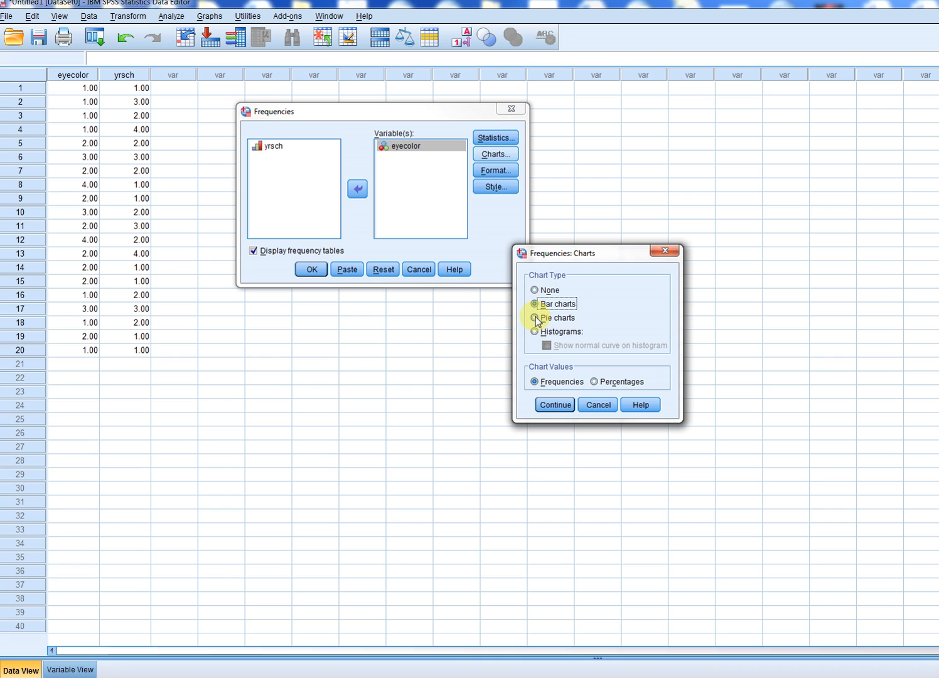
pyautogui.click(536, 317)
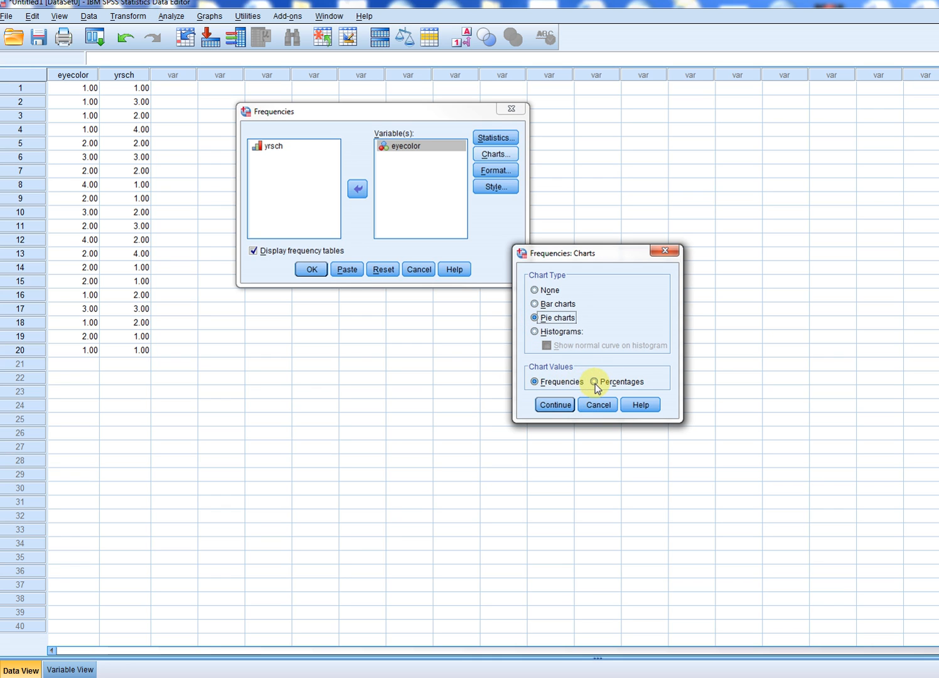
pyautogui.click(552, 383)
pyautogui.click(599, 384)
pyautogui.click(552, 383)
pyautogui.click(600, 382)
pyautogui.click(577, 383)
pyautogui.click(556, 406)
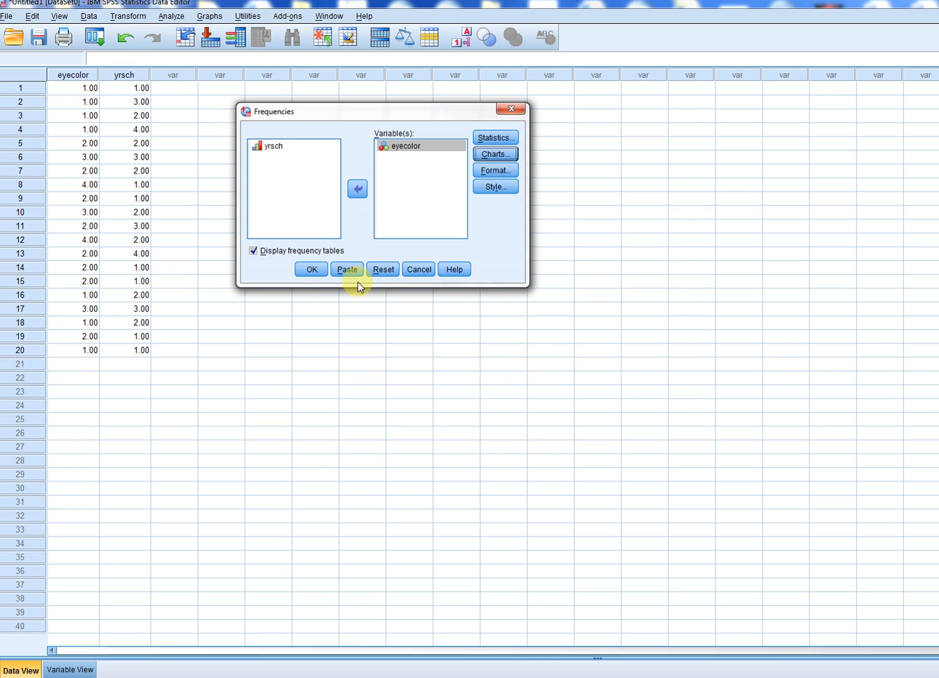
# Run the Frequencies analysis and enlarge the output window so the whole pie chart fits
pyautogui.click(312, 270)
pyautogui.scroll(-2, 474, 332)
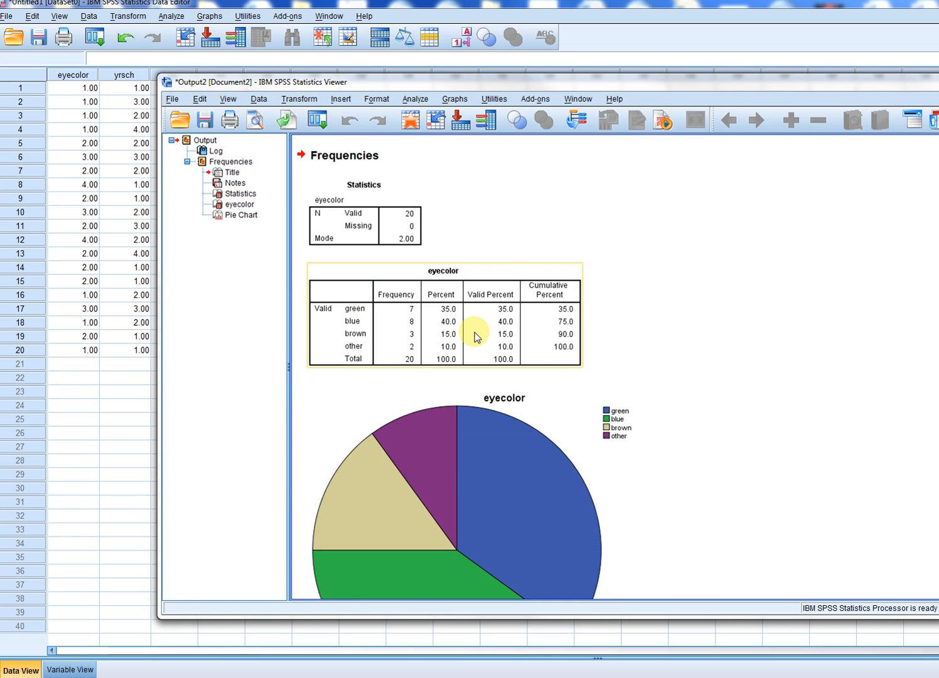
pyautogui.click(708, 511)
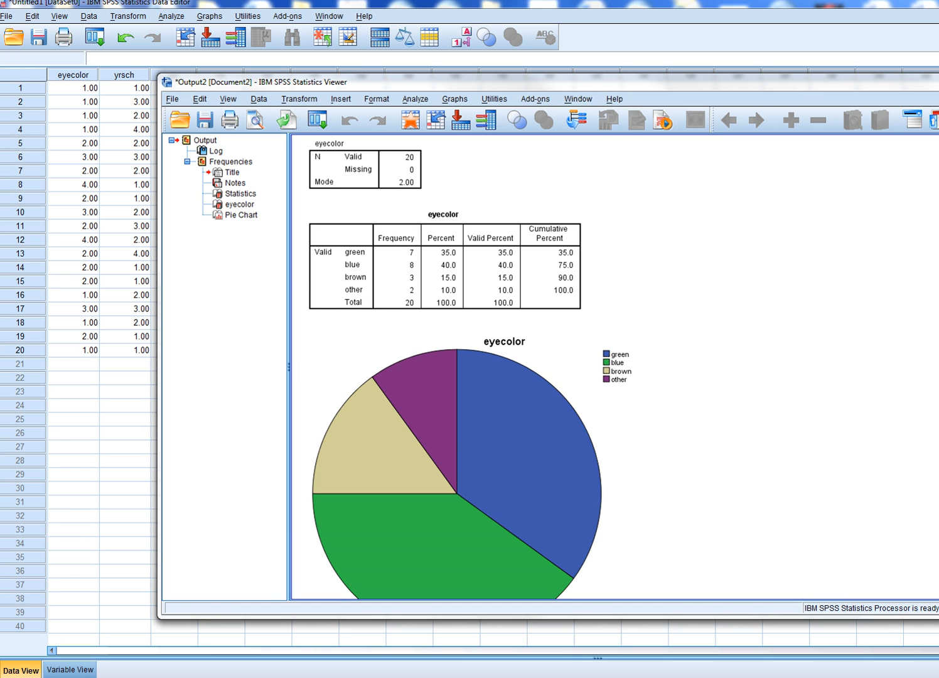
pyautogui.moveTo(503, 618); pyautogui.dragTo(503, 672)
# Examine the eyecolor frequency table and compare its categories with the pie chart's slices and legend
pyautogui.click(501, 290)
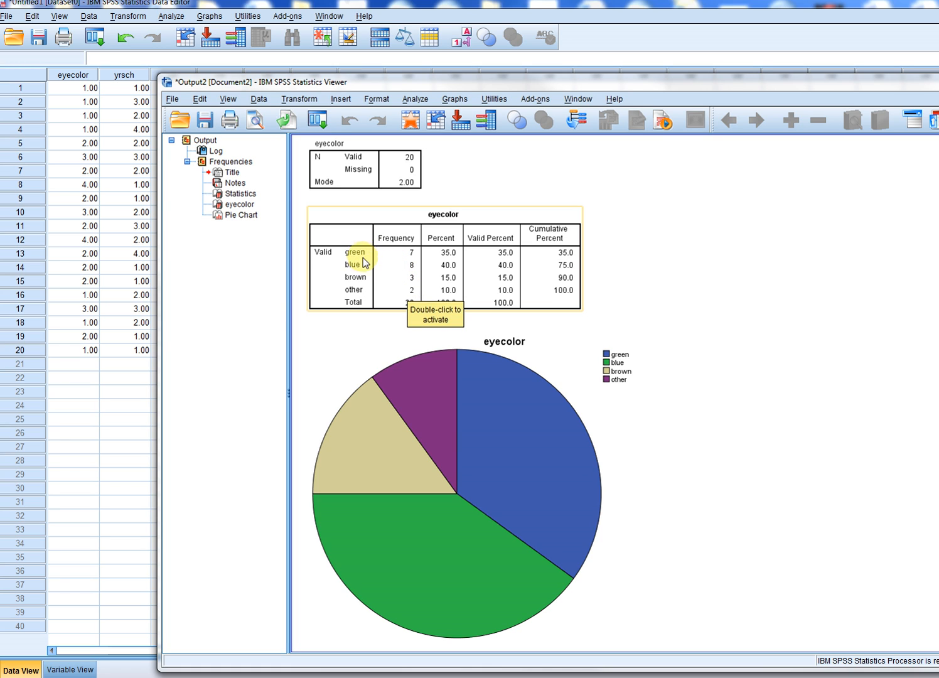
pyautogui.click(739, 363)
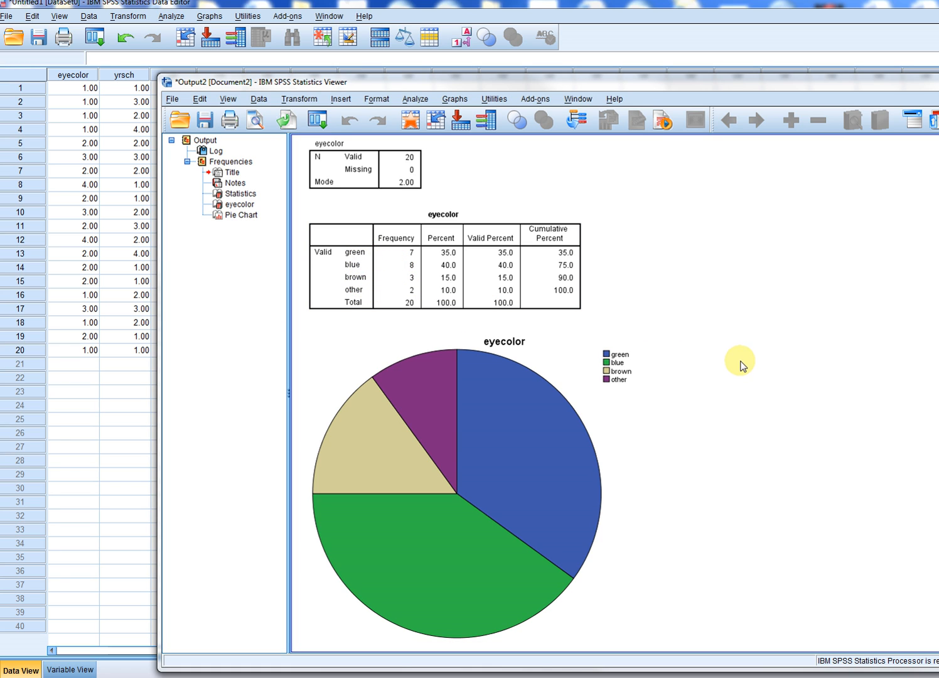
pyautogui.click(553, 387)
pyautogui.click(385, 288)
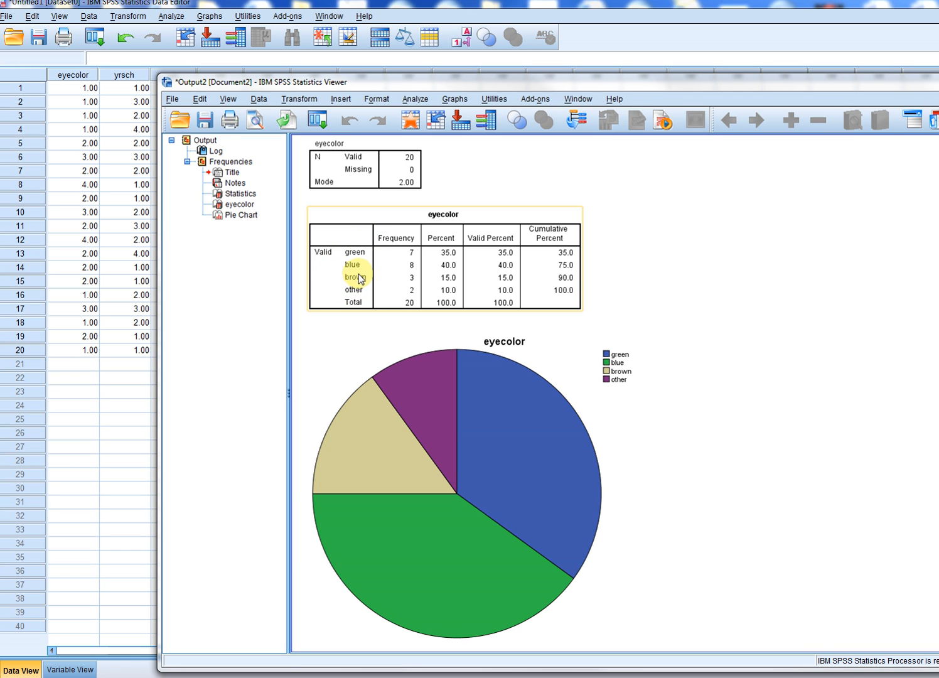
pyautogui.click(749, 375)
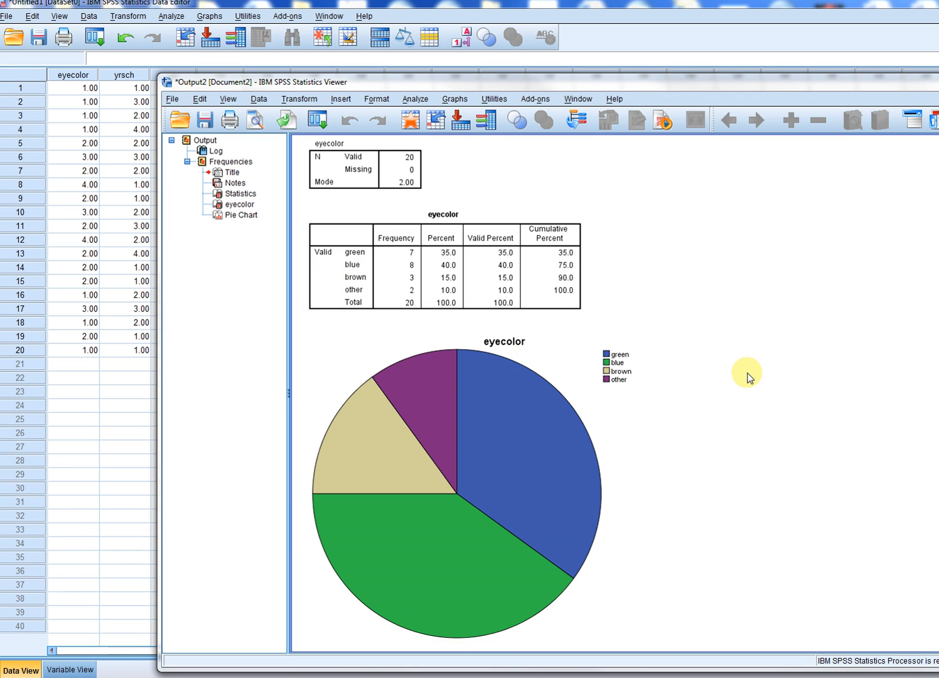
pyautogui.click(690, 349)
pyautogui.click(531, 272)
pyautogui.click(642, 333)
pyautogui.click(716, 323)
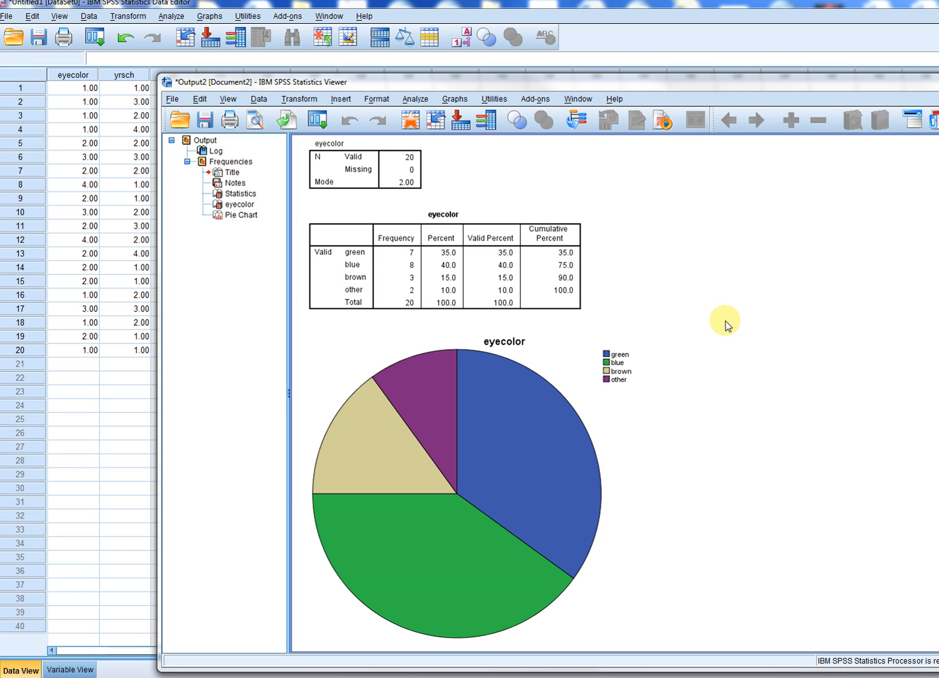
pyautogui.click(482, 273)
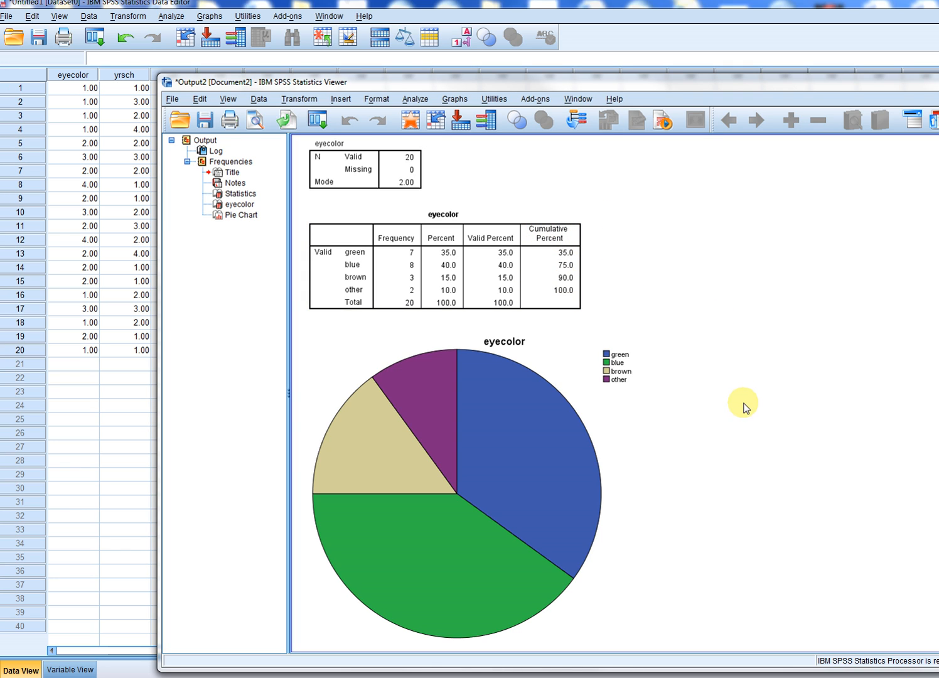
pyautogui.scroll(-1, 745, 408)
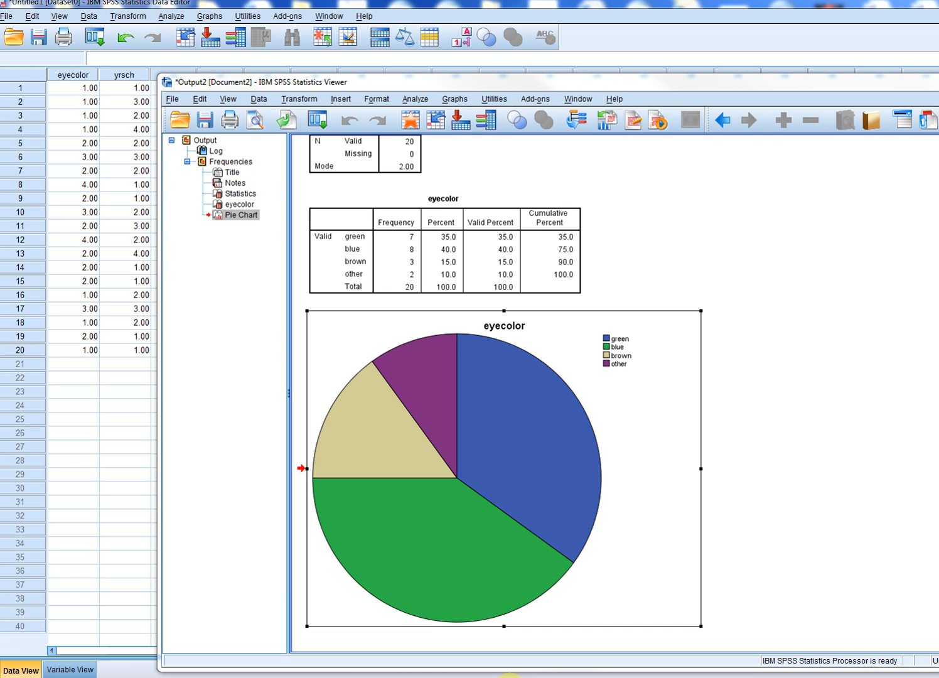
# Edit the eyecolor pie chart to show data labels with the count on each slice, and close the chart editor
pyautogui.rightClick(501, 442)
pyautogui.click(481, 432)
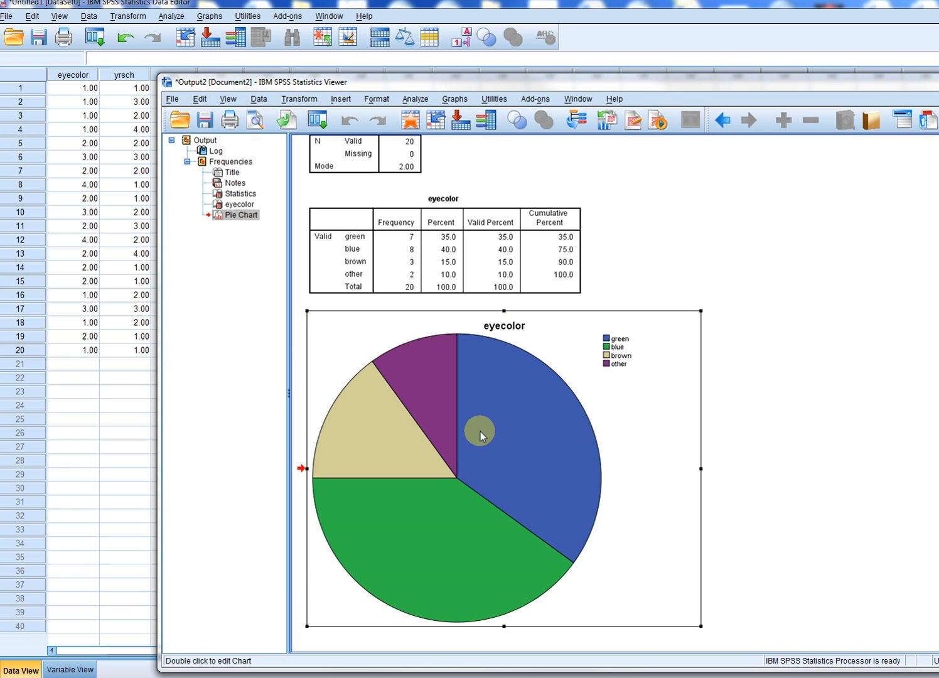
pyautogui.rightClick(484, 439)
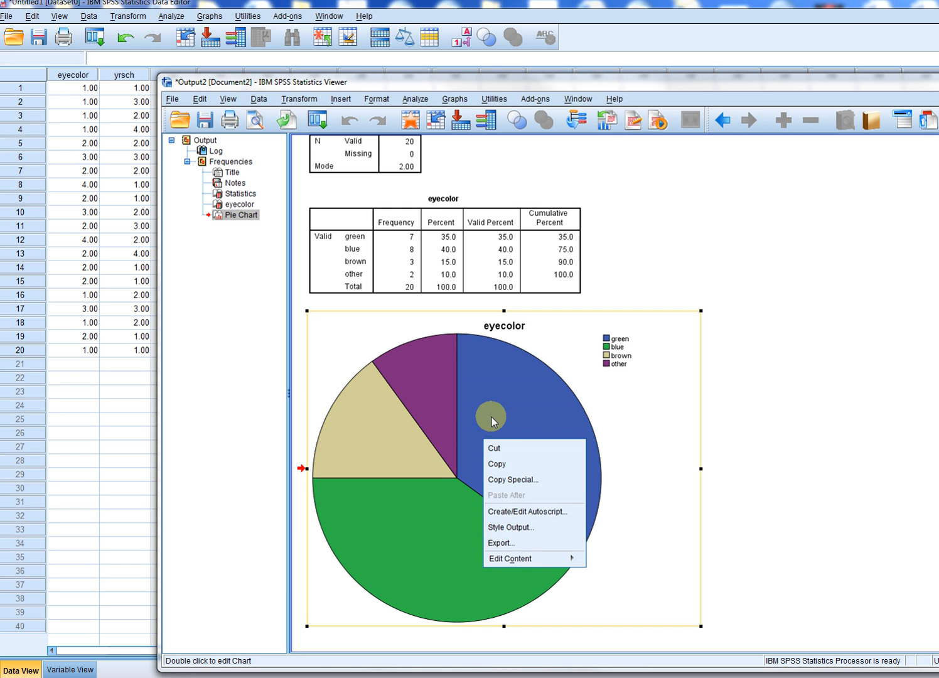
pyautogui.click(491, 417)
pyautogui.doubleClick(495, 449)
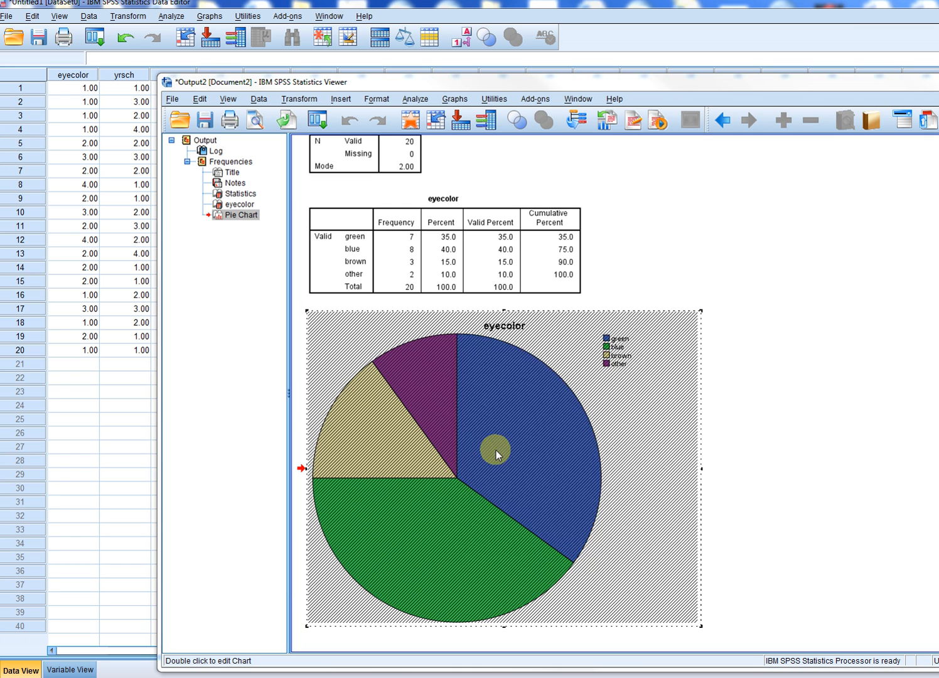
pyautogui.click(570, 401)
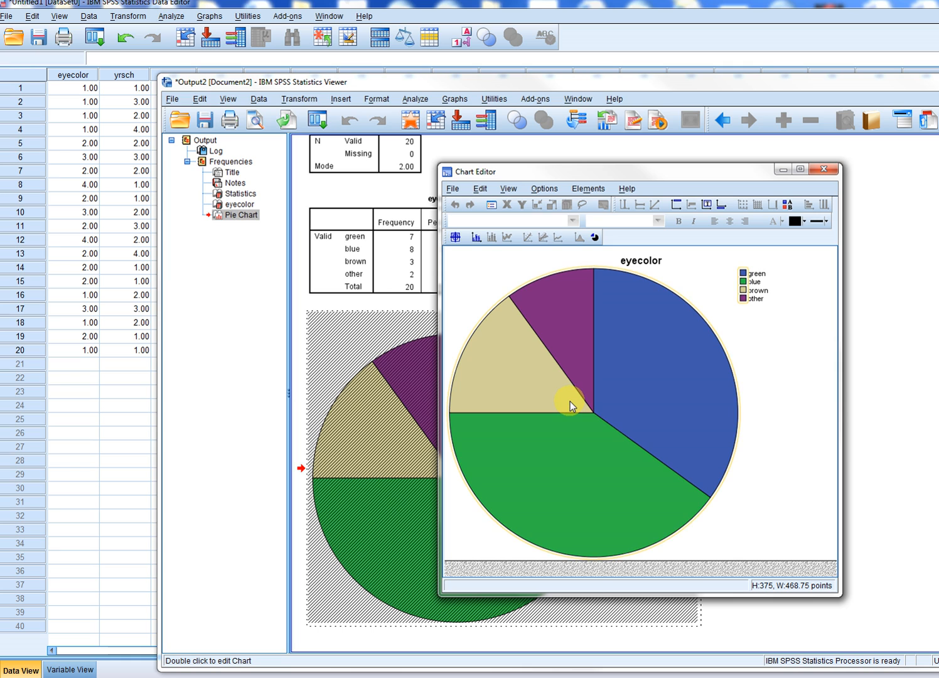
pyautogui.rightClick(570, 401)
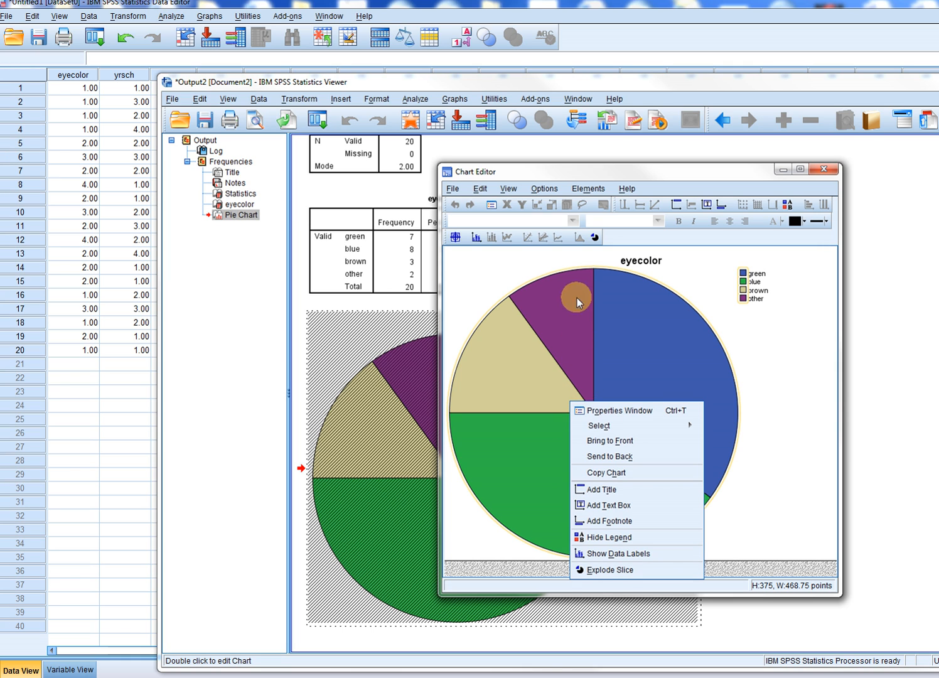
pyautogui.click(644, 555)
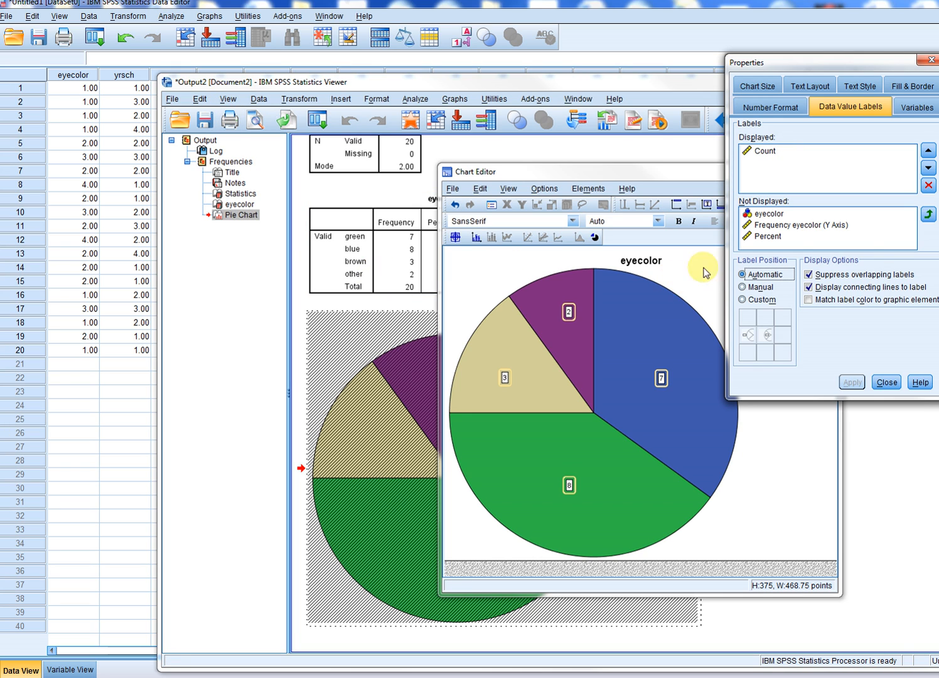
pyautogui.moveTo(839, 61); pyautogui.dragTo(827, 51)
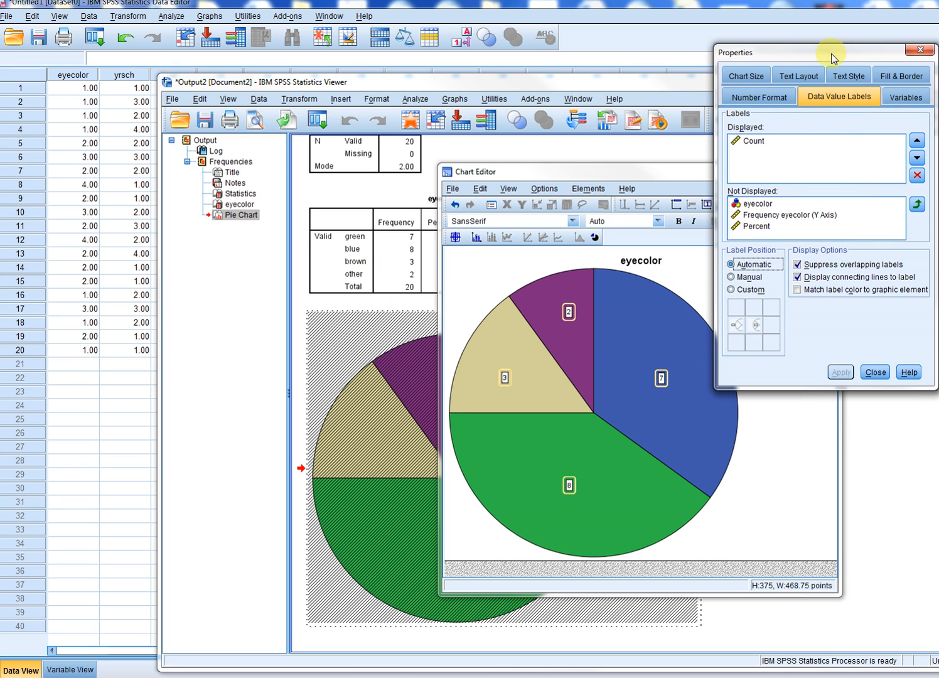
pyautogui.click(873, 372)
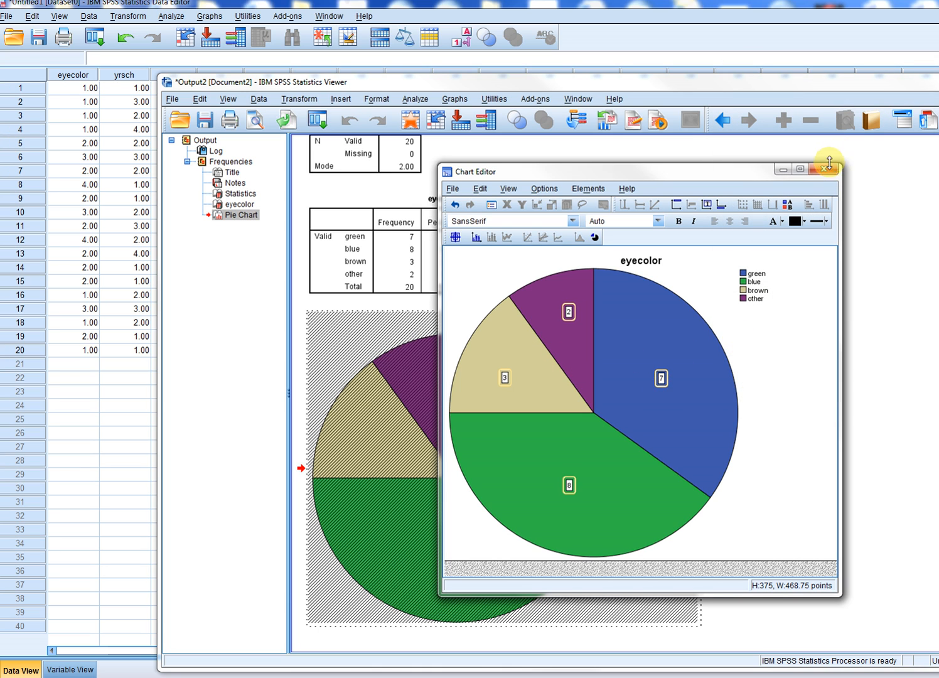
pyautogui.click(826, 169)
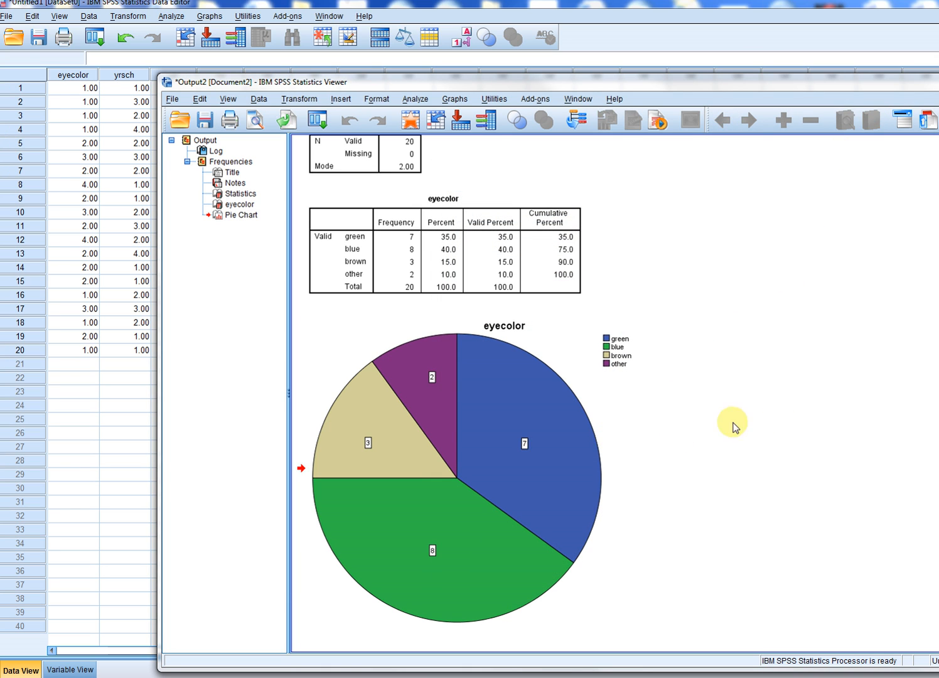
# Reopen the eyecolor pie chart for editing and replace Count with Percent in the displayed data value labels
pyautogui.click(528, 454)
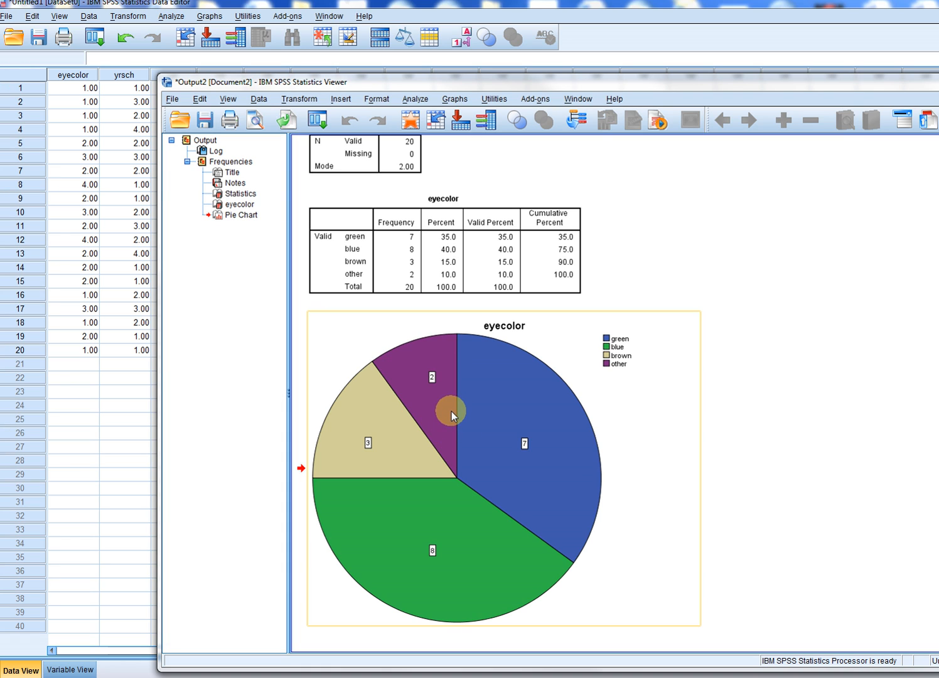
pyautogui.rightClick(488, 403)
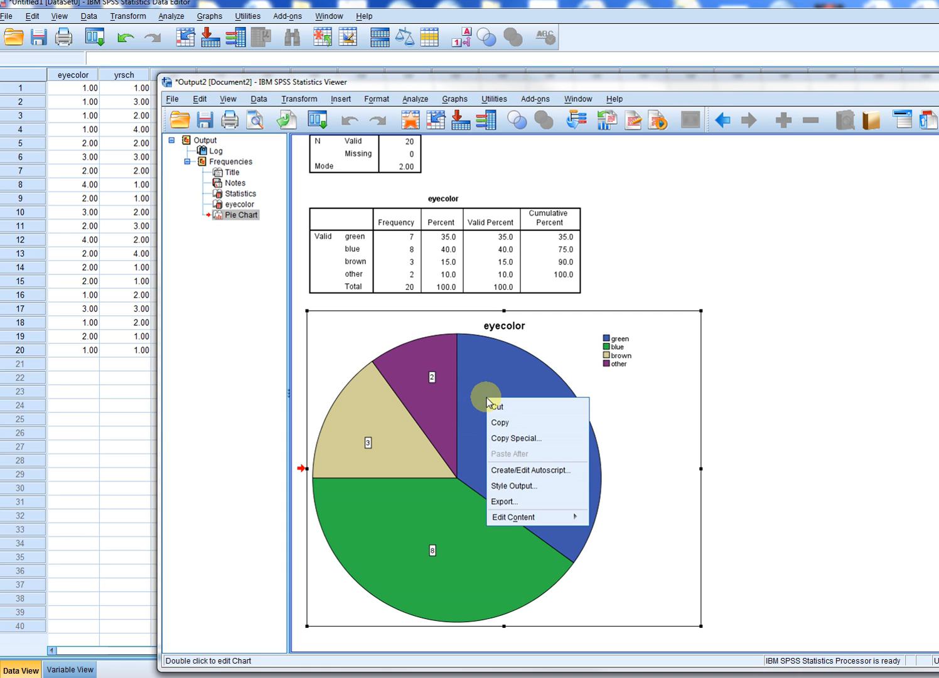
pyautogui.click(466, 382)
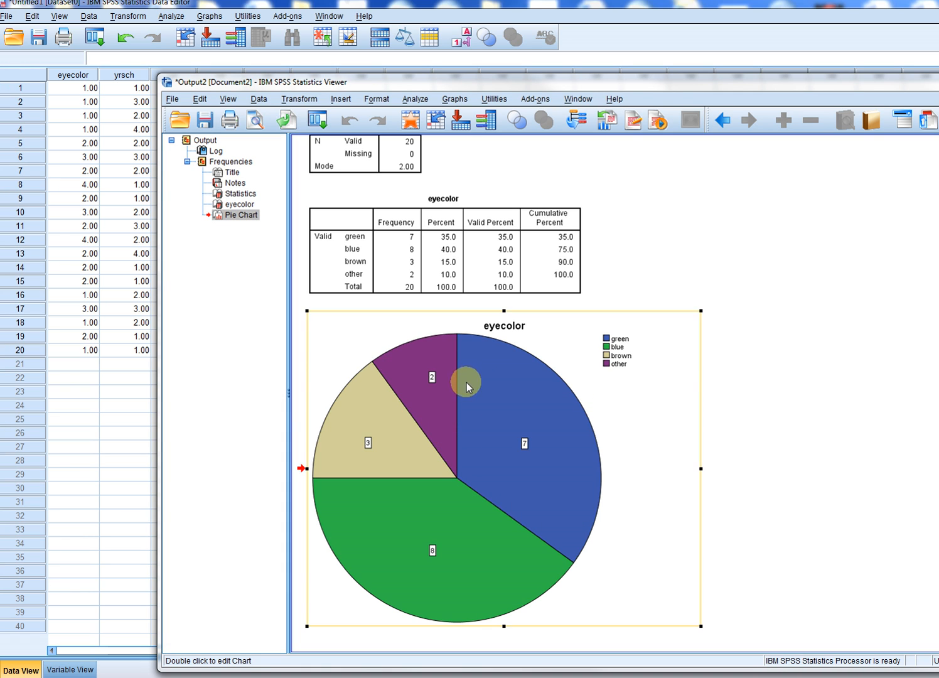
pyautogui.doubleClick(469, 386)
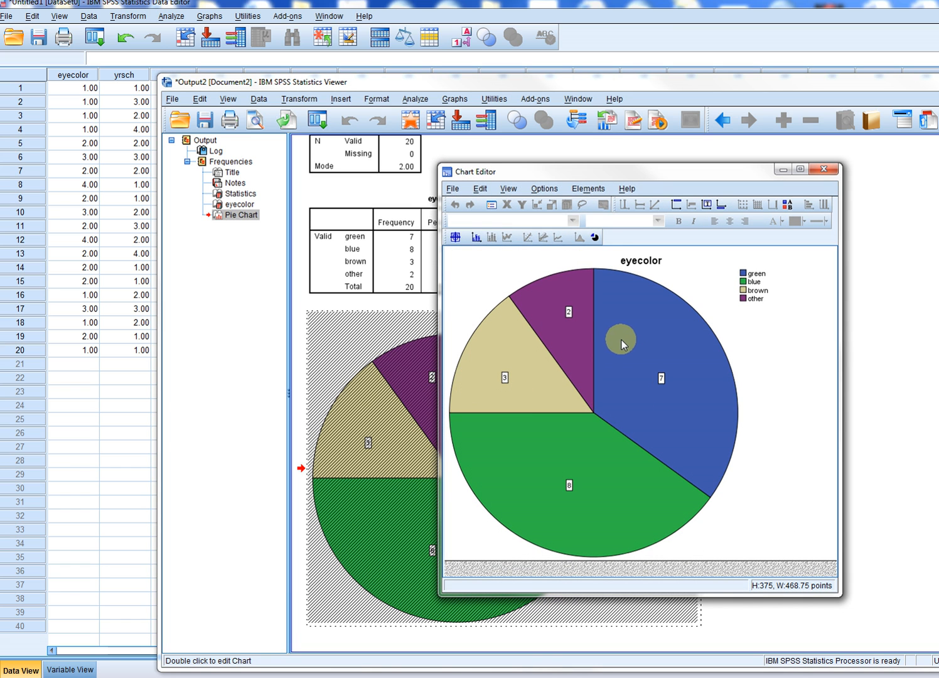
pyautogui.rightClick(616, 330)
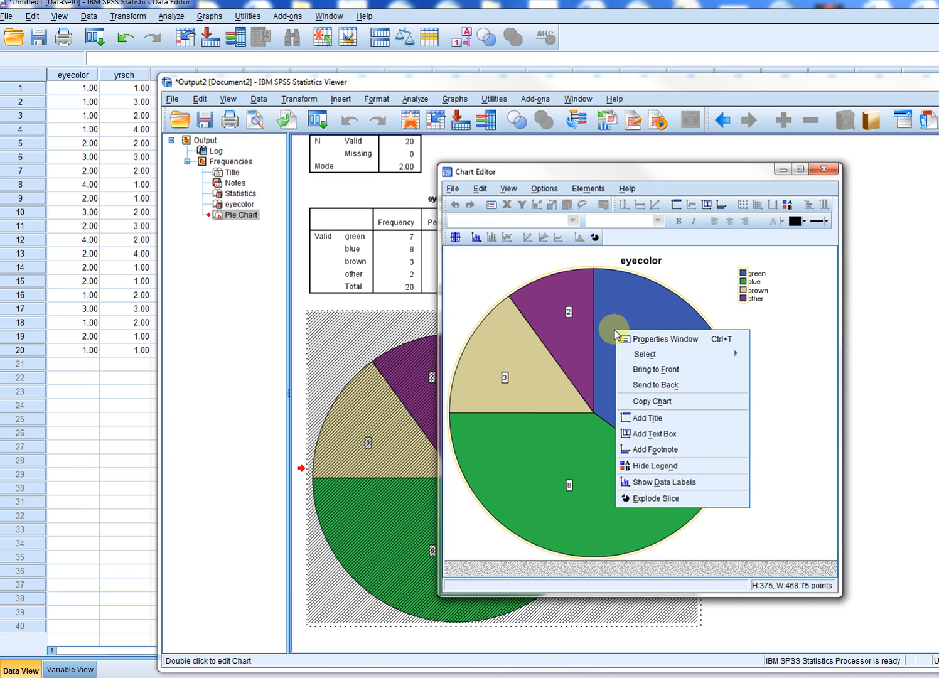
pyautogui.click(641, 487)
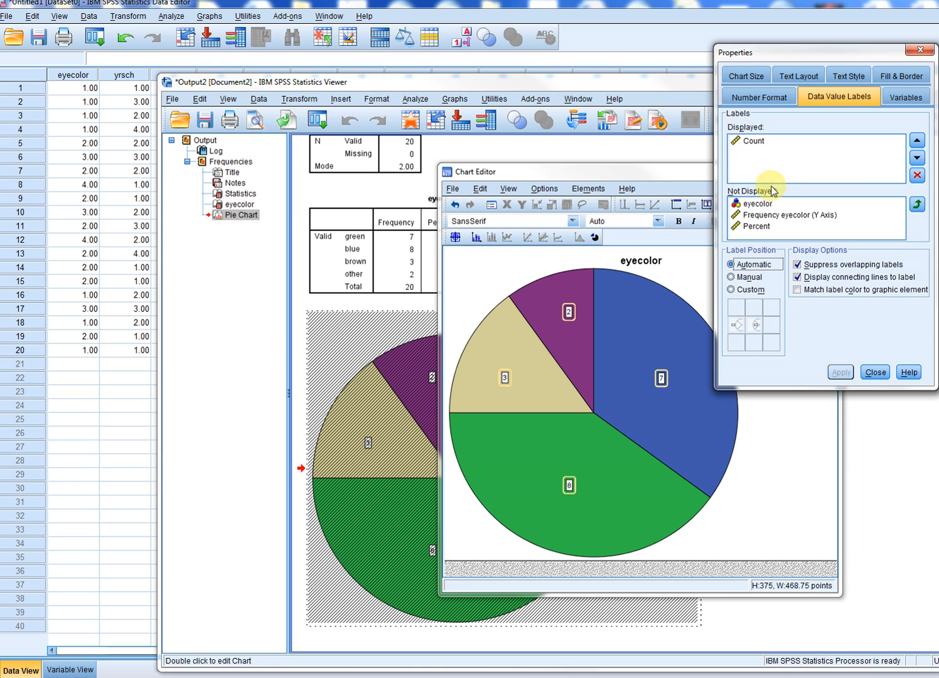
pyautogui.click(758, 146)
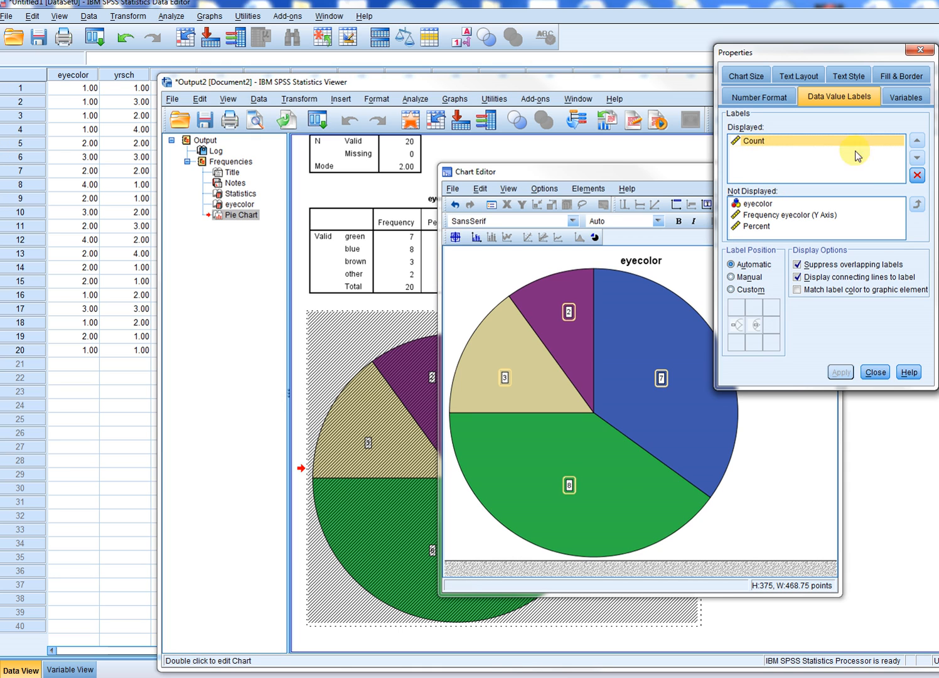
pyautogui.click(918, 175)
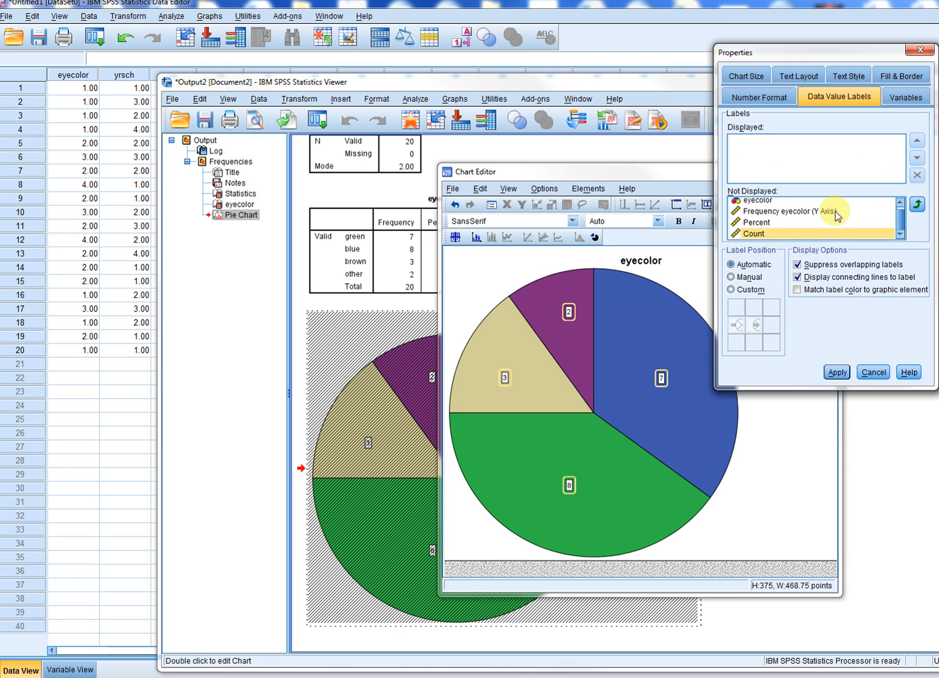
pyautogui.click(764, 224)
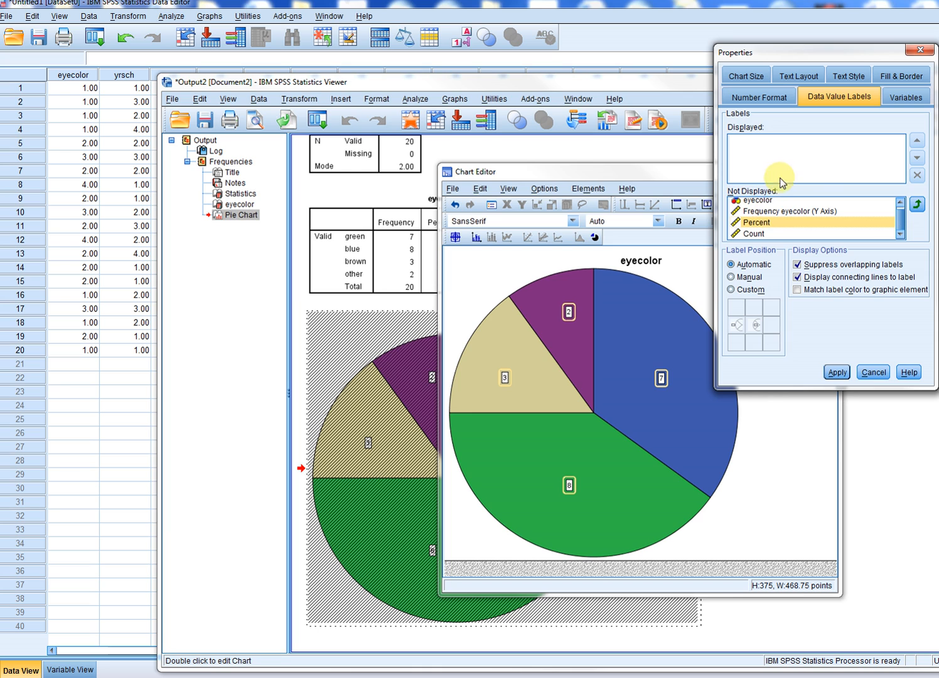
pyautogui.click(917, 204)
pyautogui.click(837, 372)
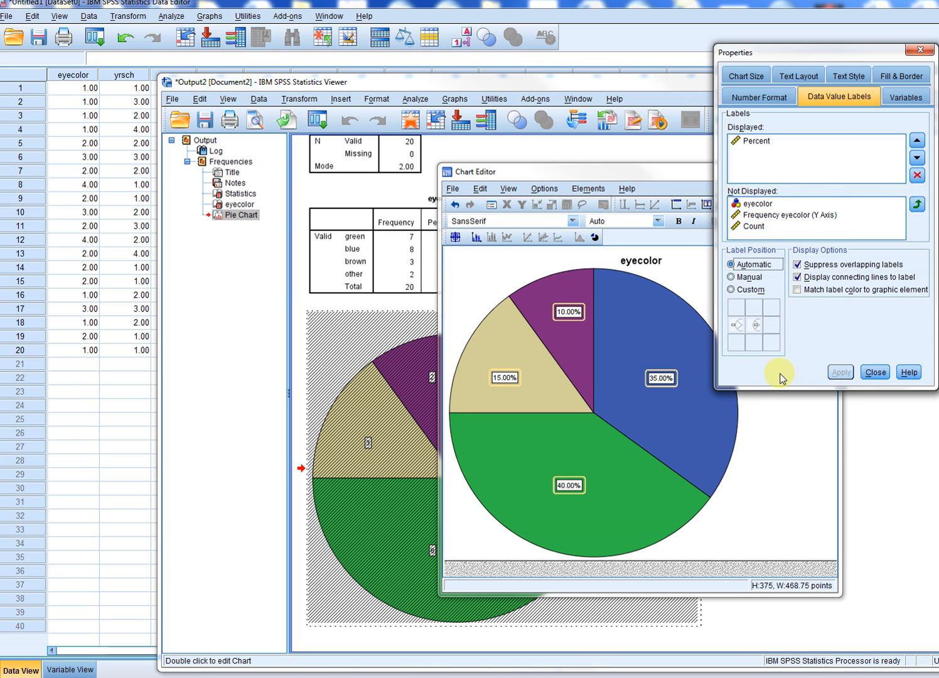
# Close the label properties and the chart editor, and deselect the updated eyecolor pie chart in the output
pyautogui.click(873, 372)
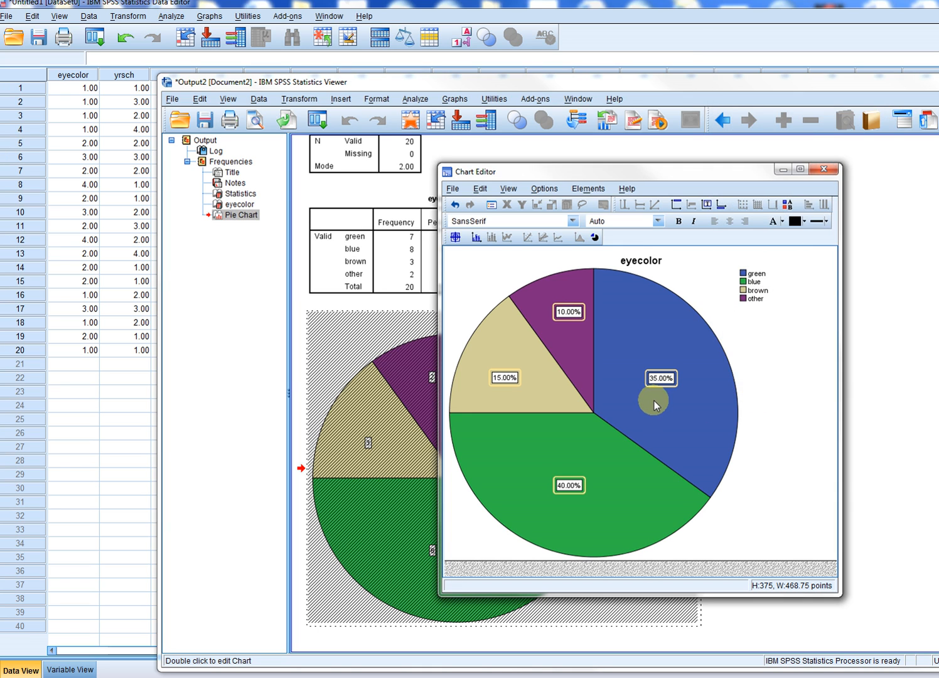
pyautogui.click(823, 168)
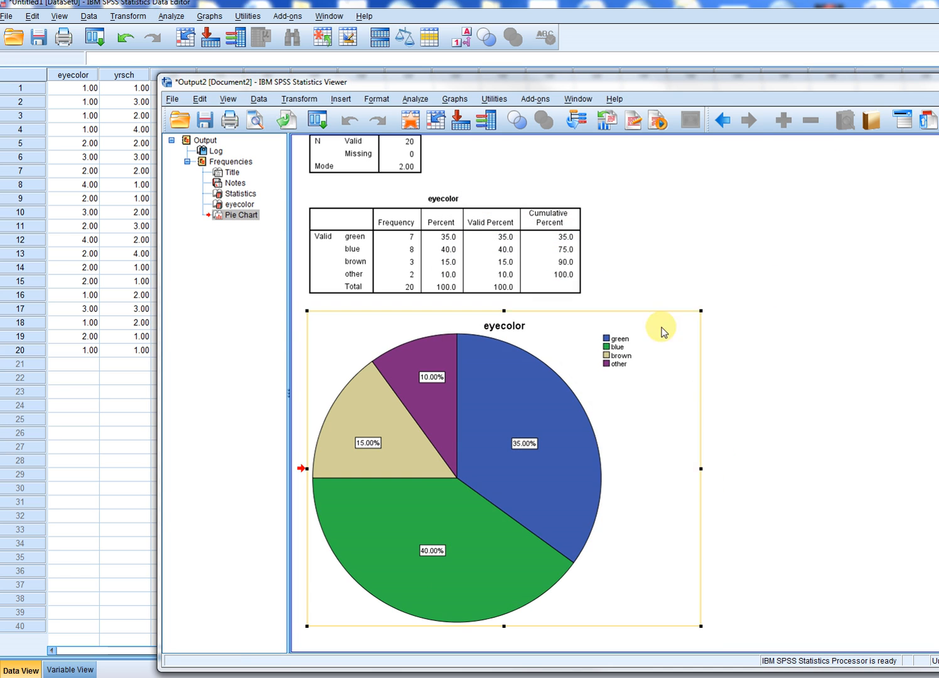
pyautogui.click(501, 493)
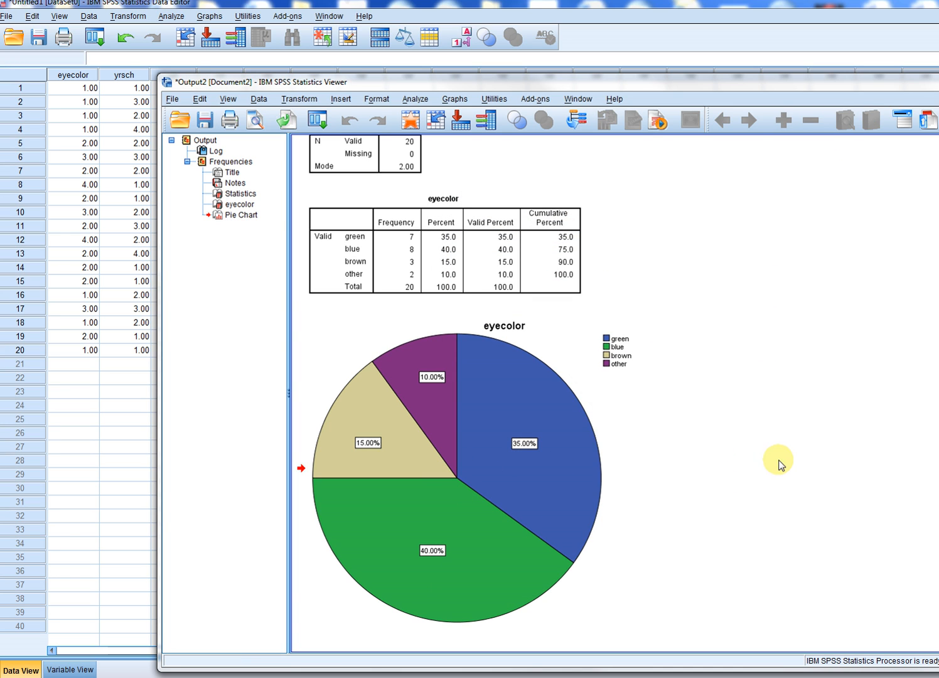
pyautogui.click(764, 393)
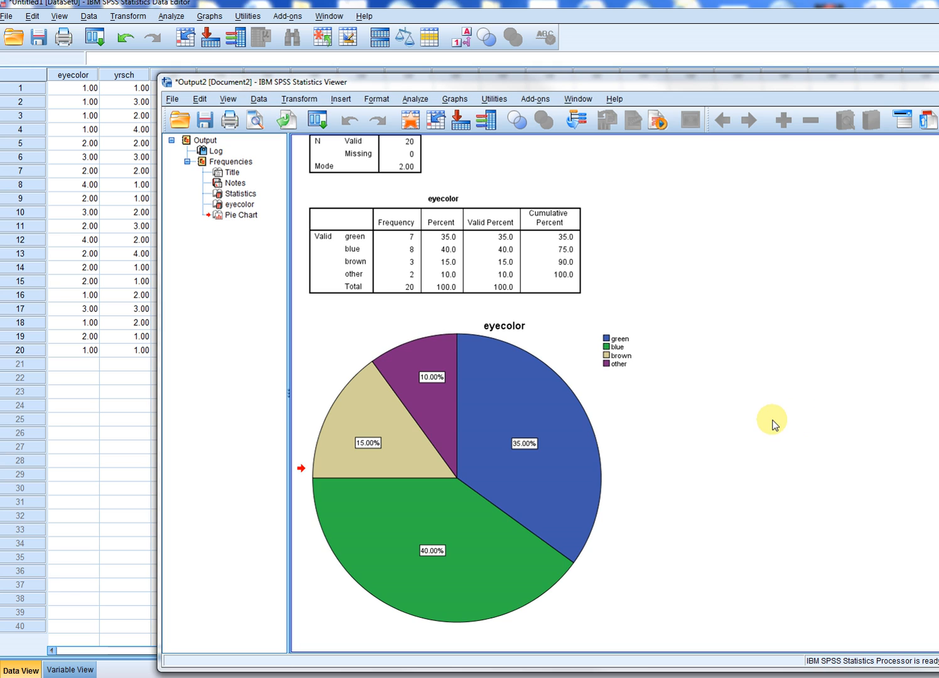
pyautogui.click(628, 408)
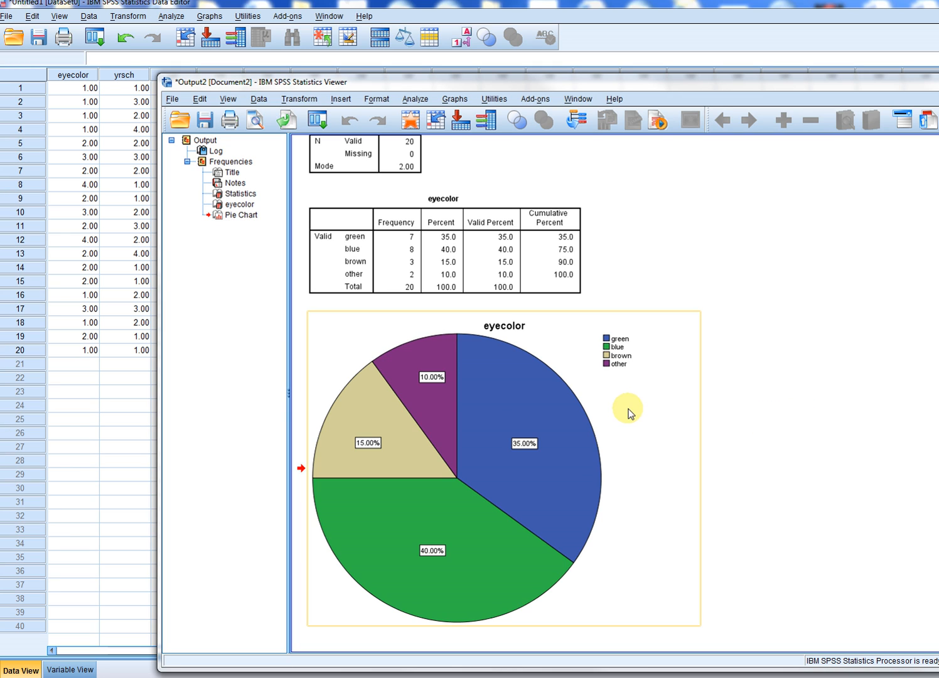
pyautogui.click(685, 301)
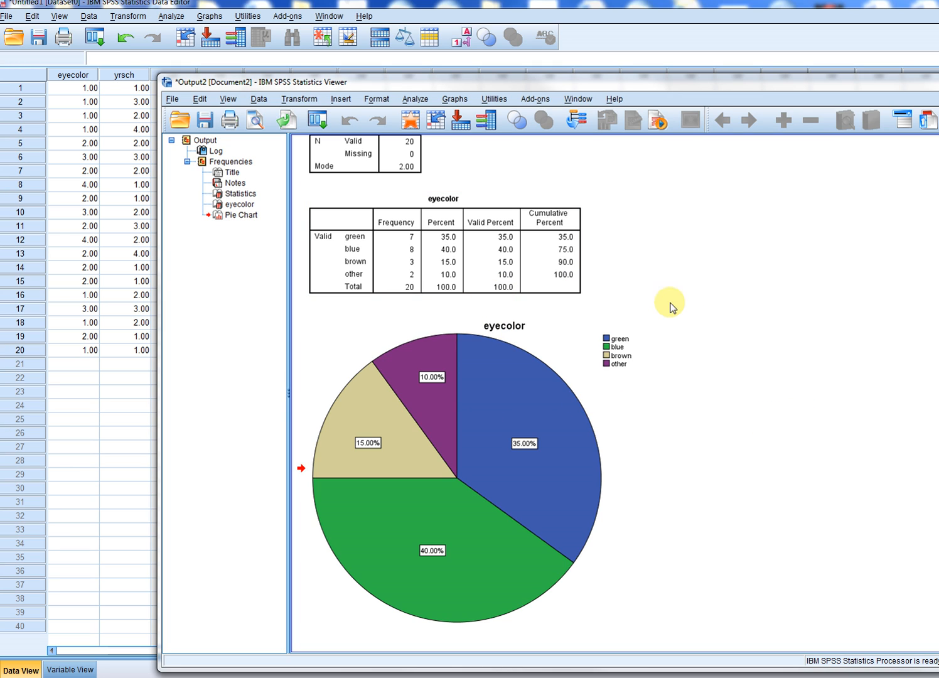
pyautogui.click(505, 430)
pyautogui.click(753, 183)
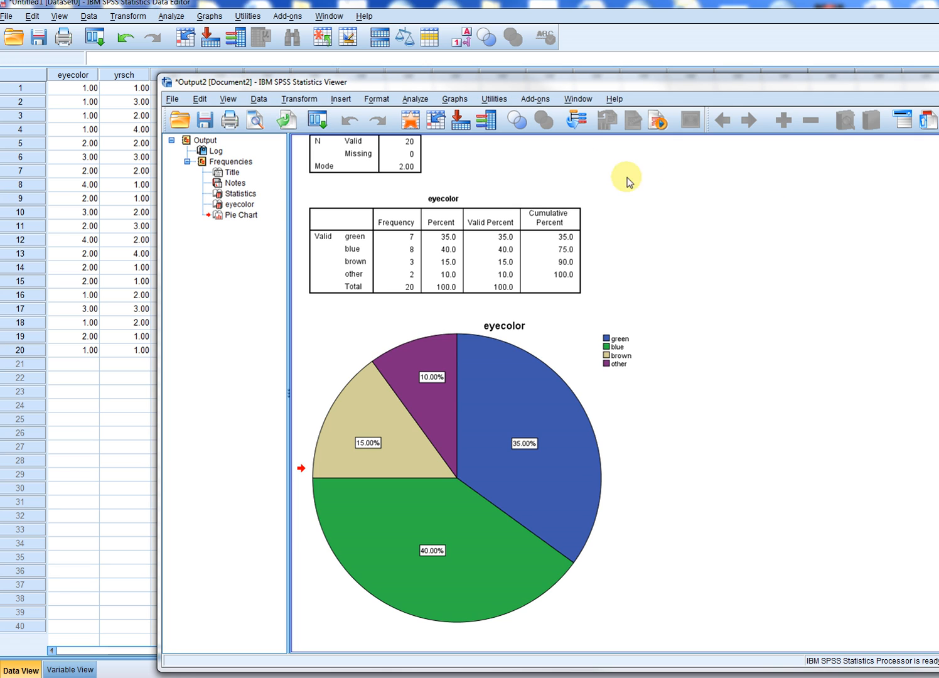
# Rerun the Frequencies analysis on eyecolor with bar charts showing percentages as the chart values
pyautogui.click(418, 101)
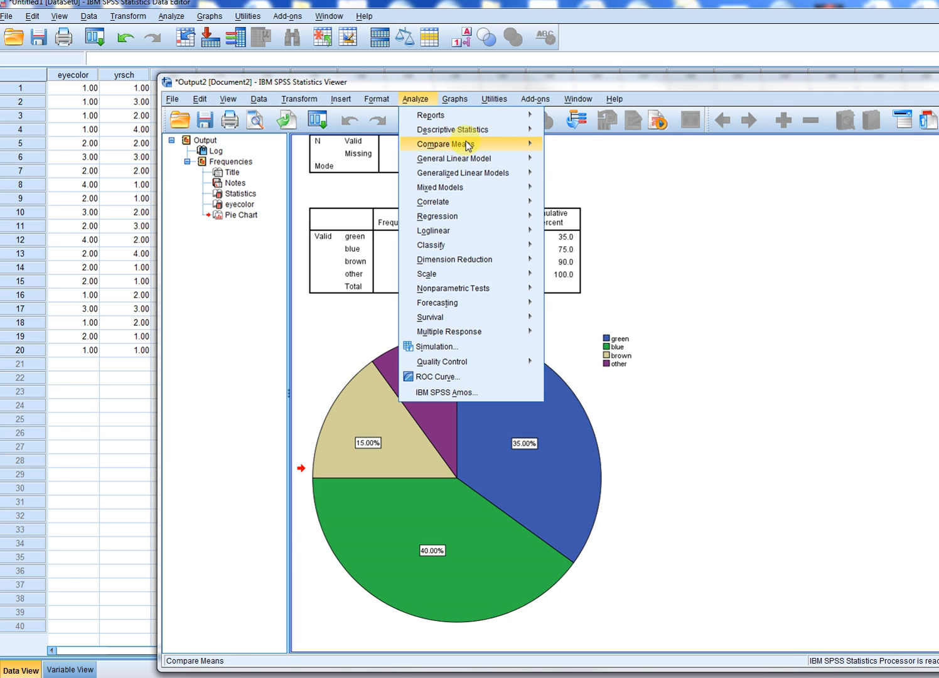
pyautogui.moveTo(473, 130)
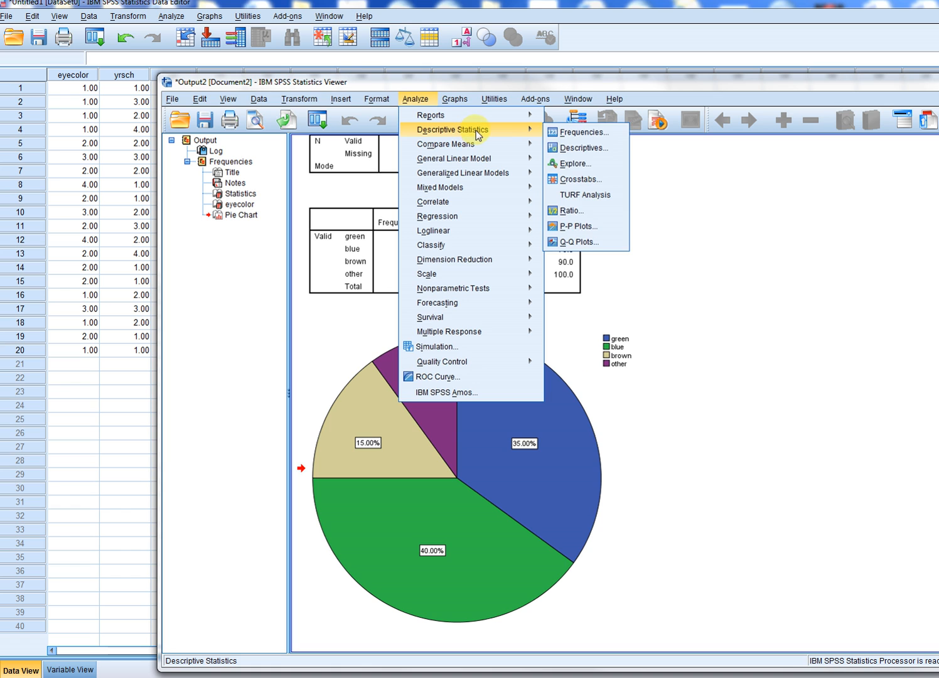
pyautogui.click(590, 134)
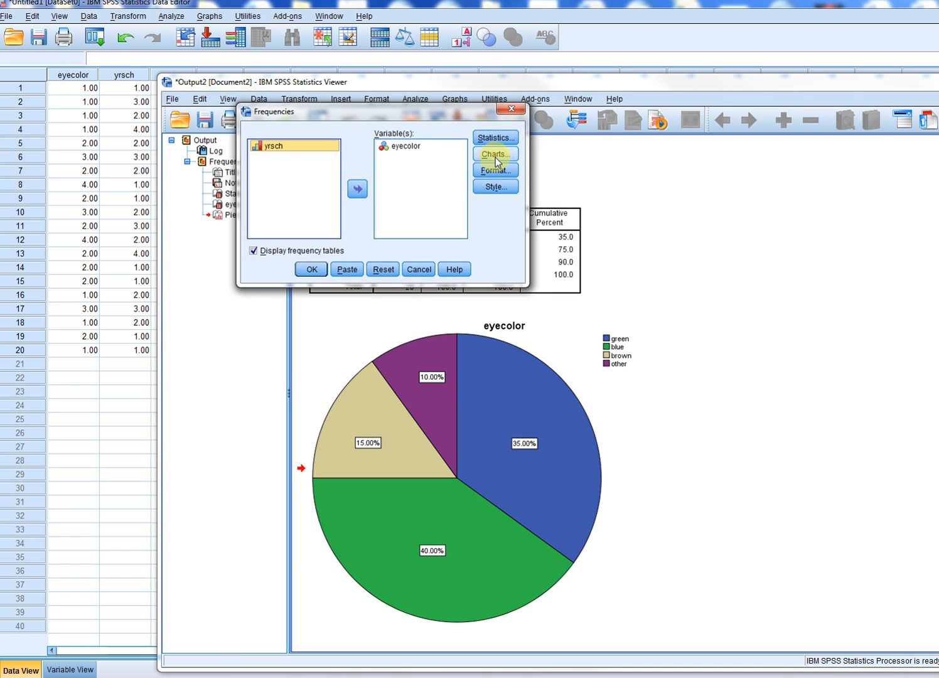
pyautogui.click(500, 156)
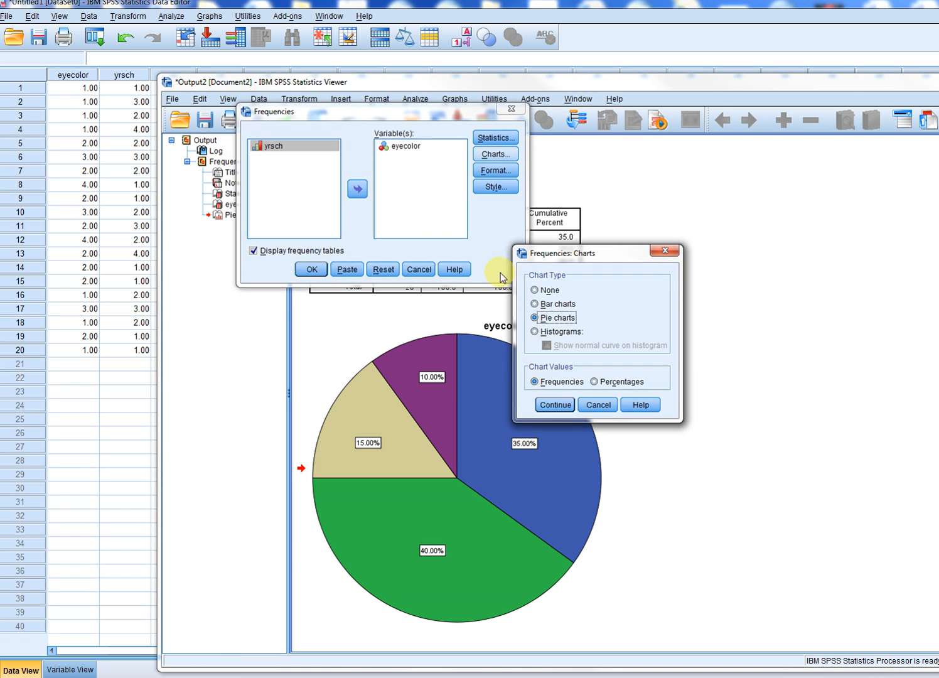
pyautogui.click(536, 304)
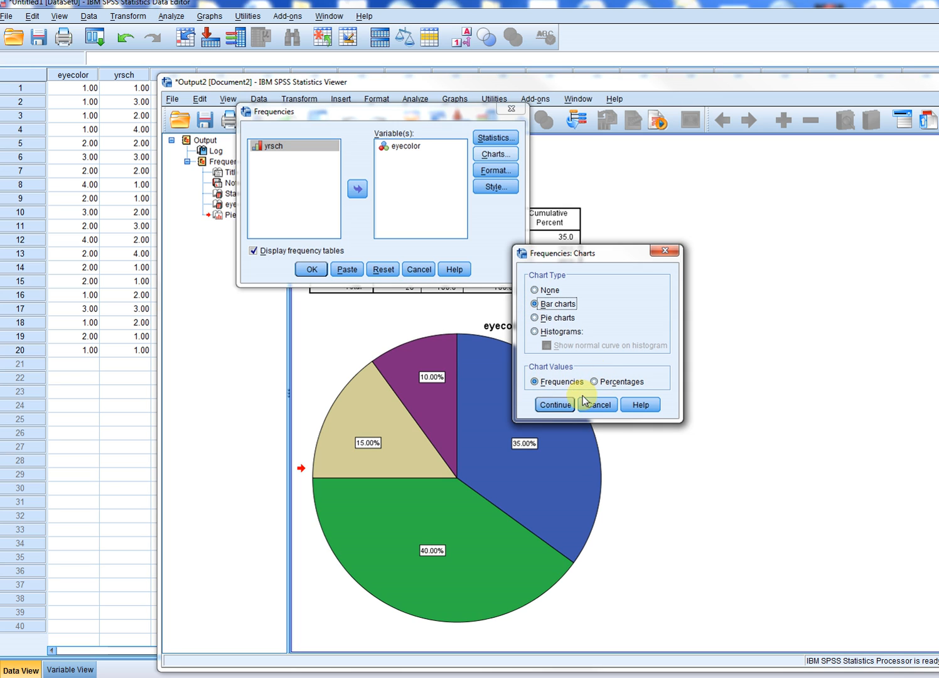
pyautogui.click(599, 382)
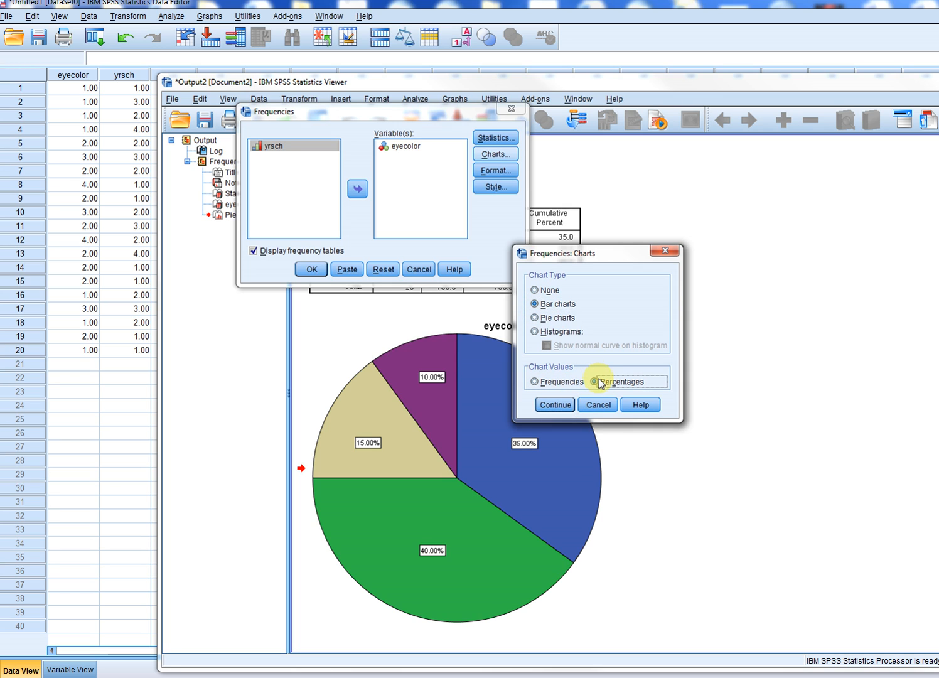
pyautogui.click(557, 405)
pyautogui.click(315, 272)
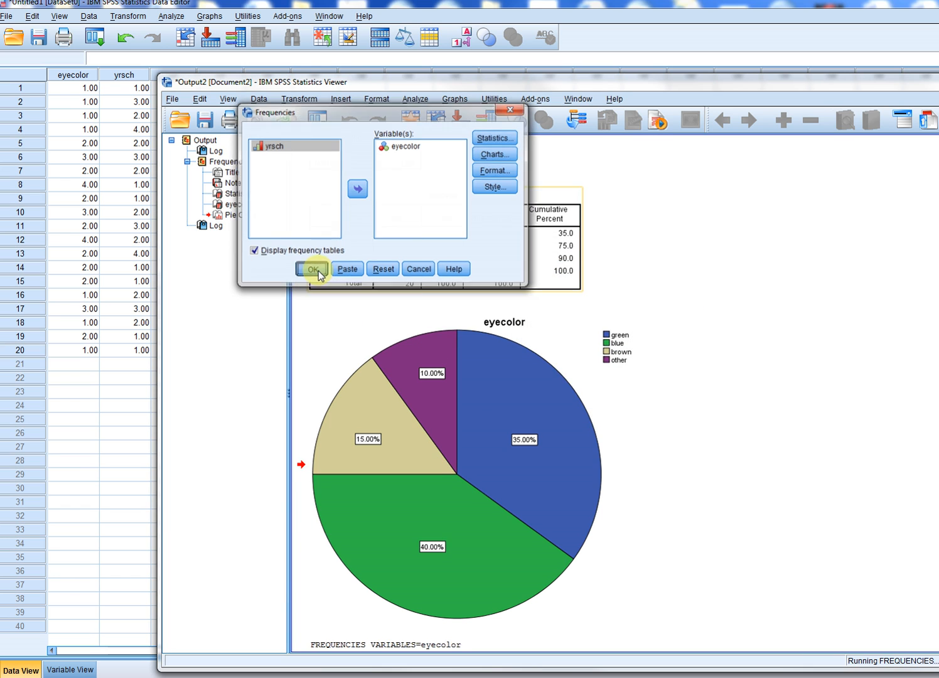
# Bring the new eyecolor bar chart into view, and reposition and widen the output window
pyautogui.scroll(-5, 552, 365)
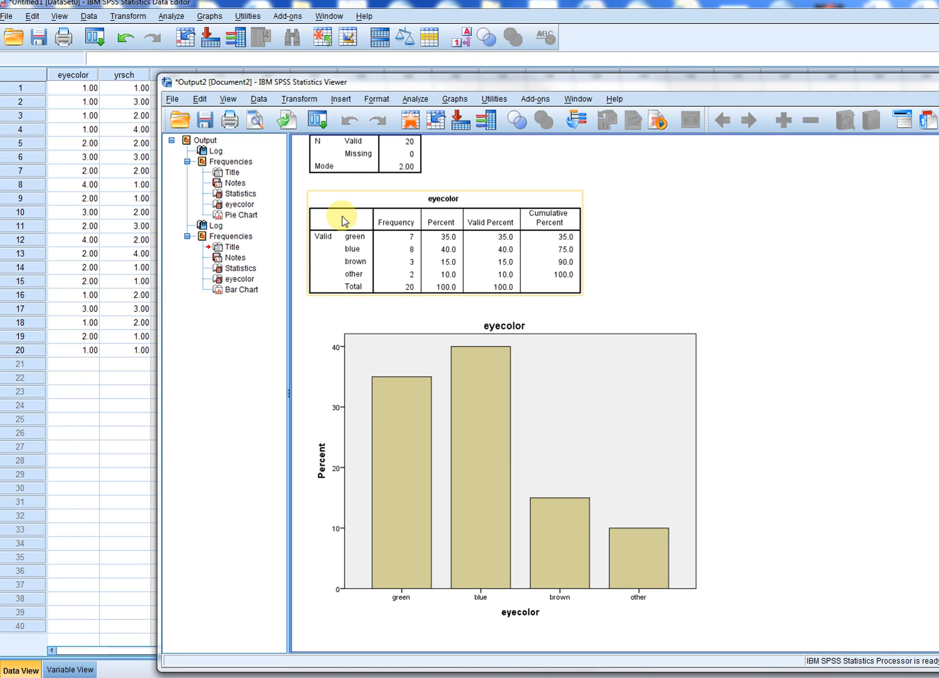
pyautogui.moveTo(367, 80); pyautogui.dragTo(322, 29)
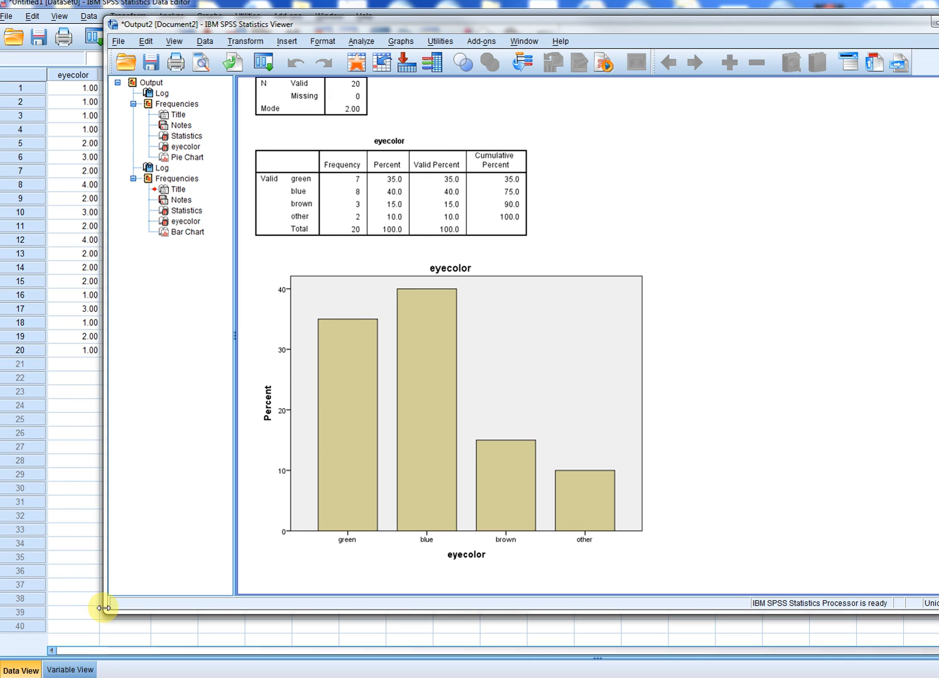
pyautogui.moveTo(104, 608); pyautogui.dragTo(77, 611)
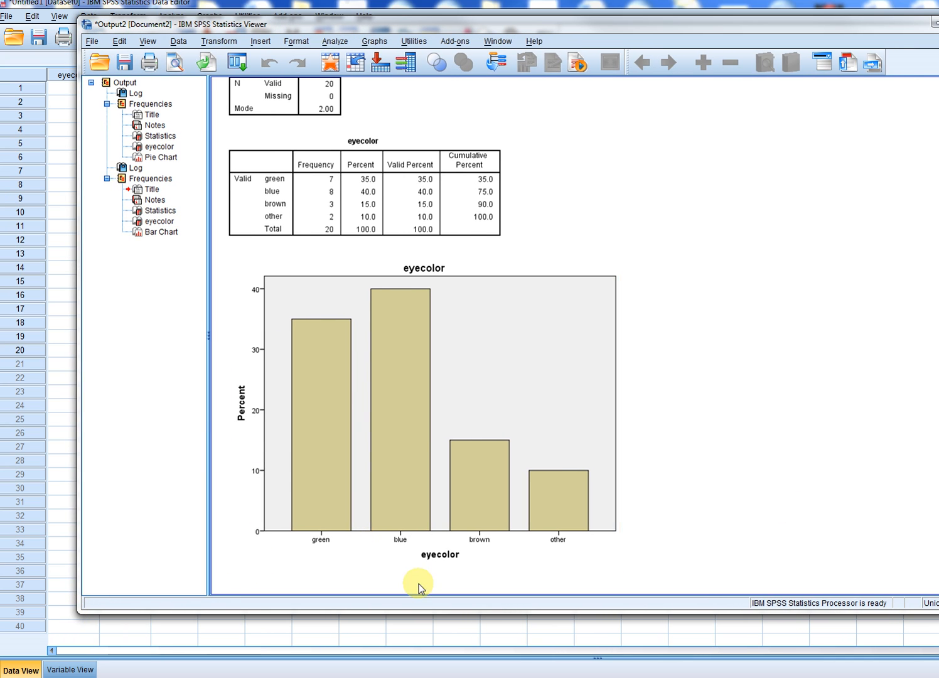
# Return to the data editor, reset the Frequencies analysis settings and choose yrsch as the only variable
pyautogui.click(69, 156)
pyautogui.click(188, 157)
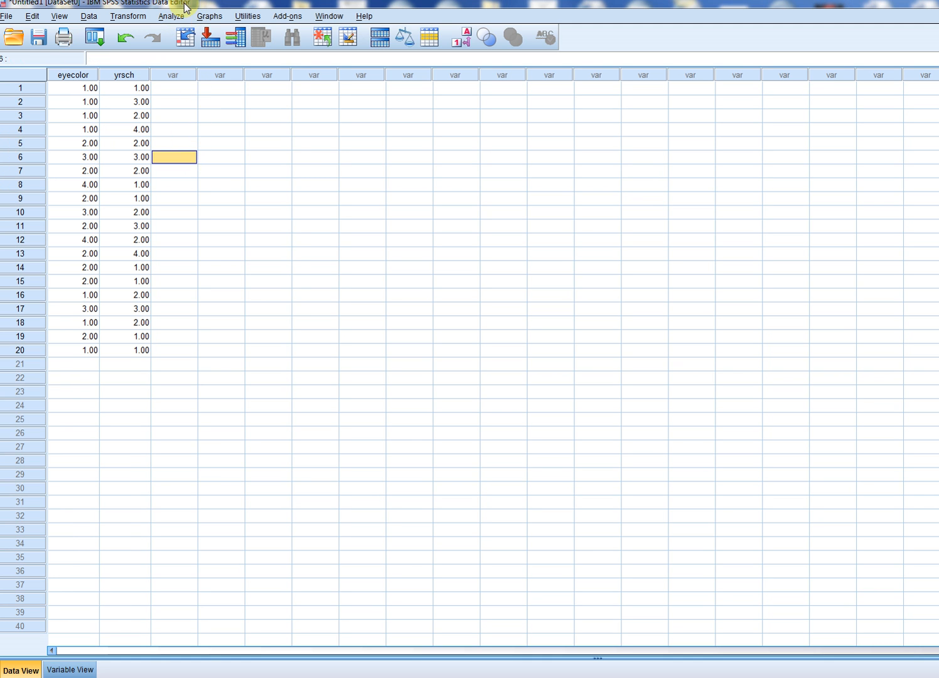
pyautogui.click(181, 16)
pyautogui.moveTo(207, 49)
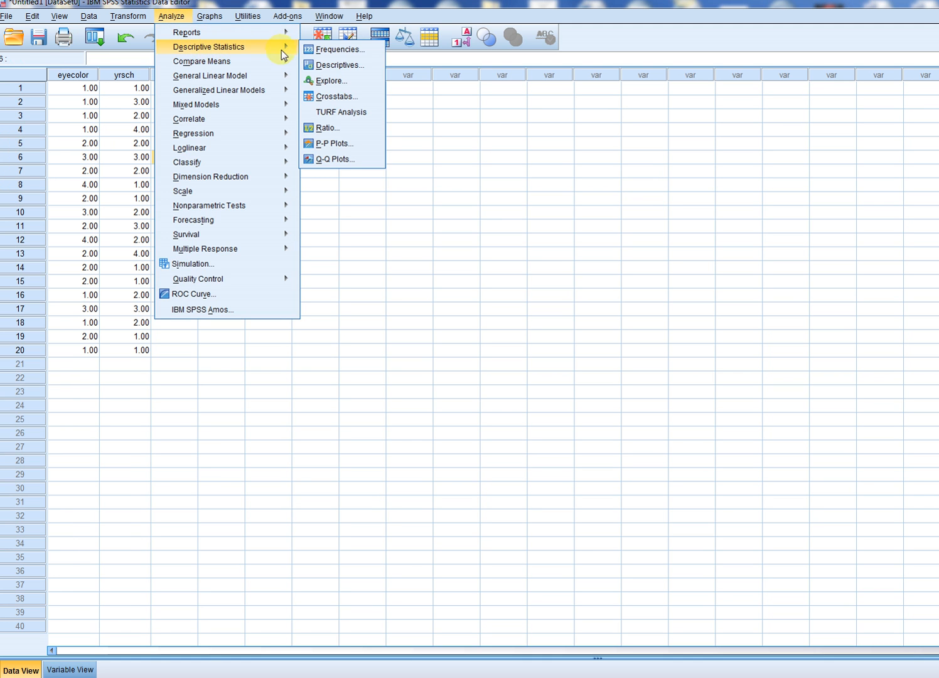
pyautogui.click(346, 53)
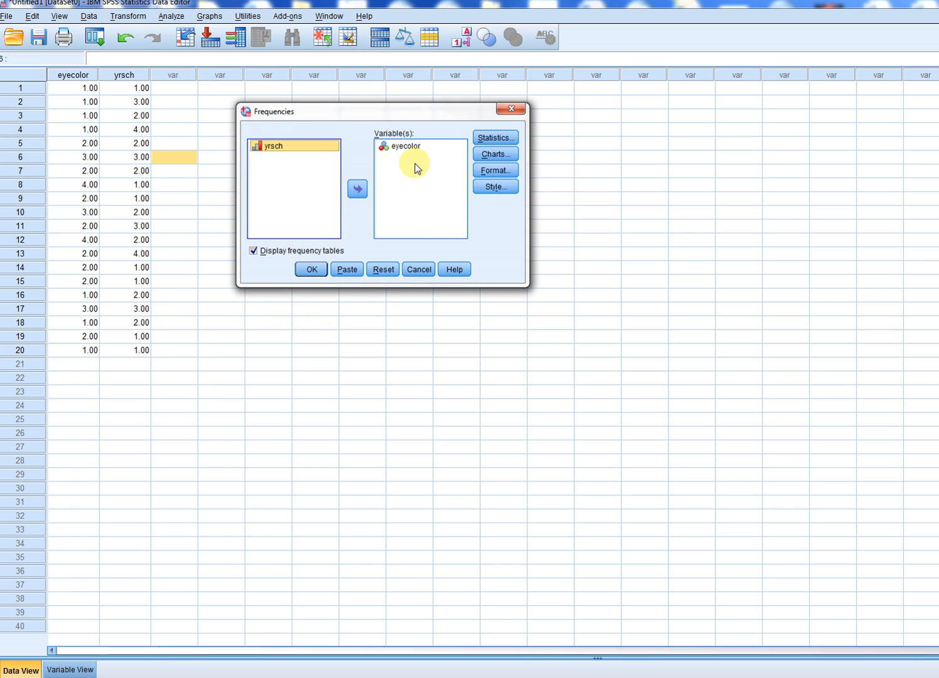
pyautogui.click(384, 270)
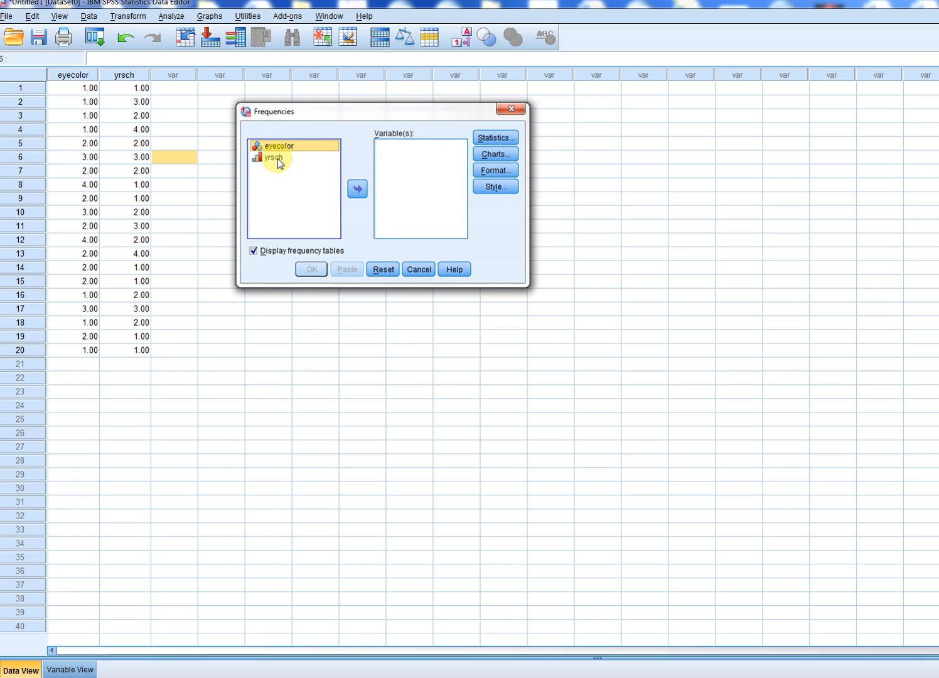
pyautogui.click(276, 158)
pyautogui.click(357, 188)
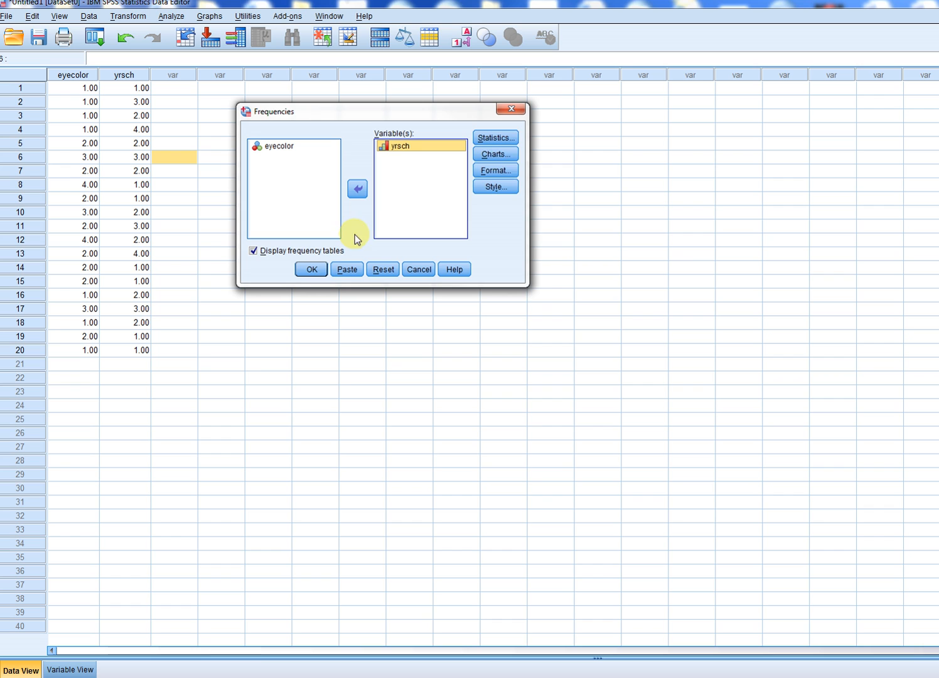
# Request the median and mode as central tendency statistics for yrsch
pyautogui.click(495, 138)
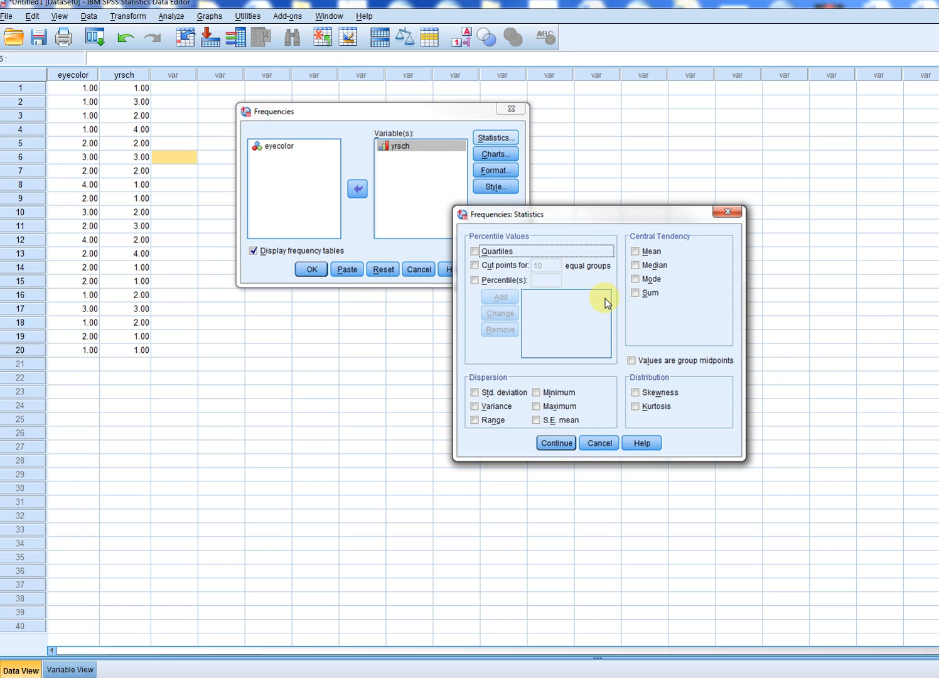
pyautogui.click(648, 266)
pyautogui.click(641, 280)
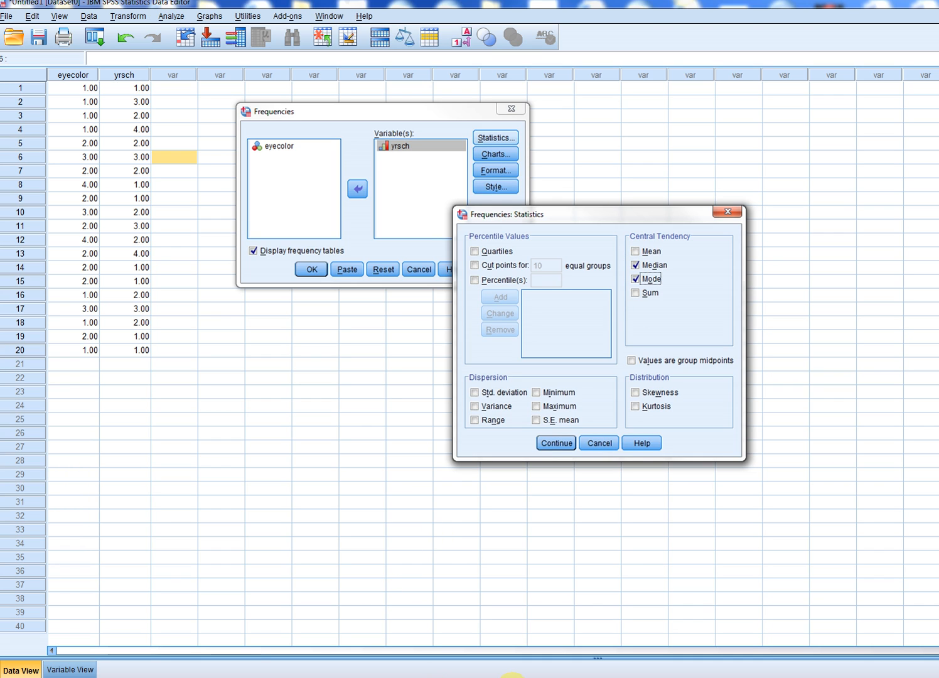
pyautogui.click(512, 677)
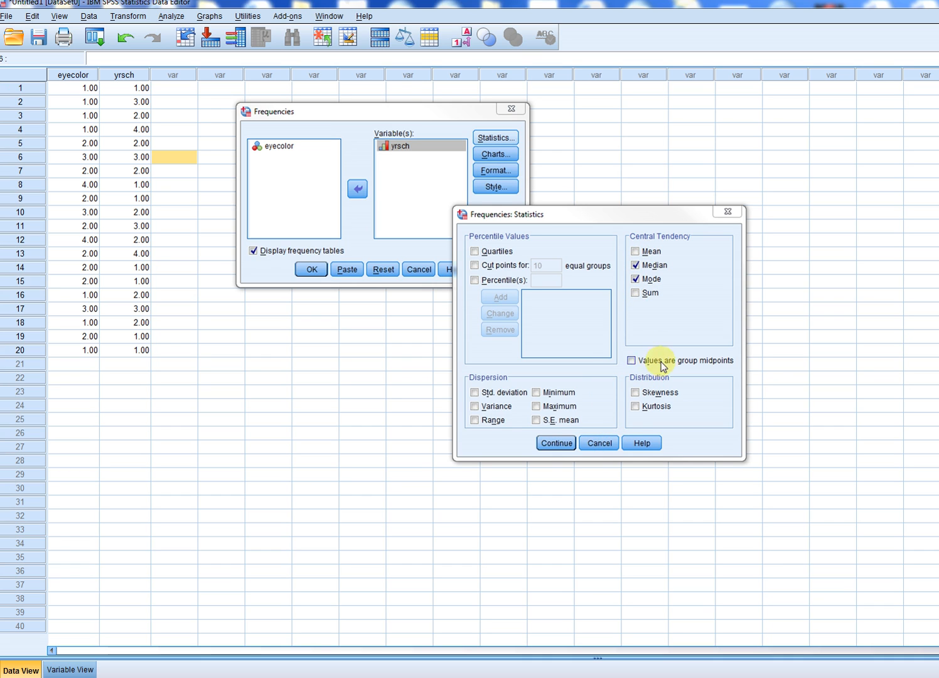
pyautogui.click(562, 448)
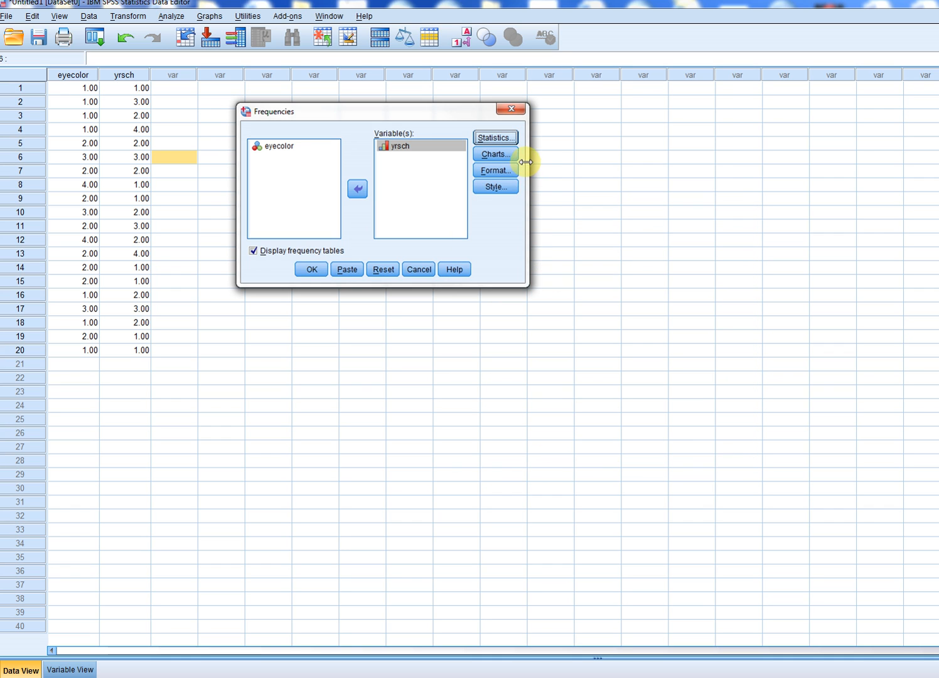
# Choose bar charts with frequencies as the chart values and run the yrsch Frequencies analysis
pyautogui.click(513, 154)
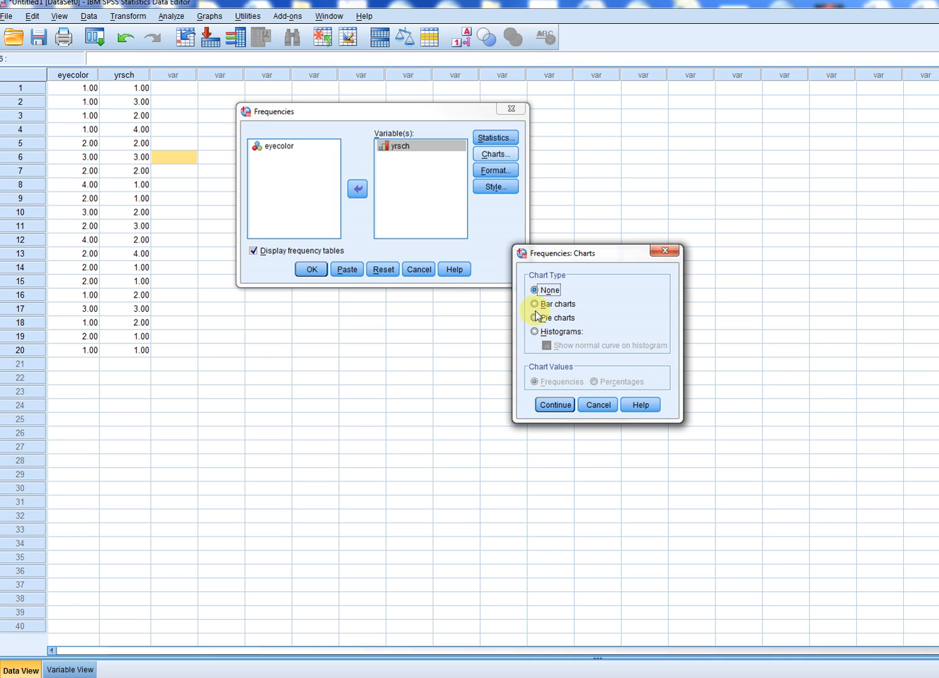
pyautogui.click(537, 304)
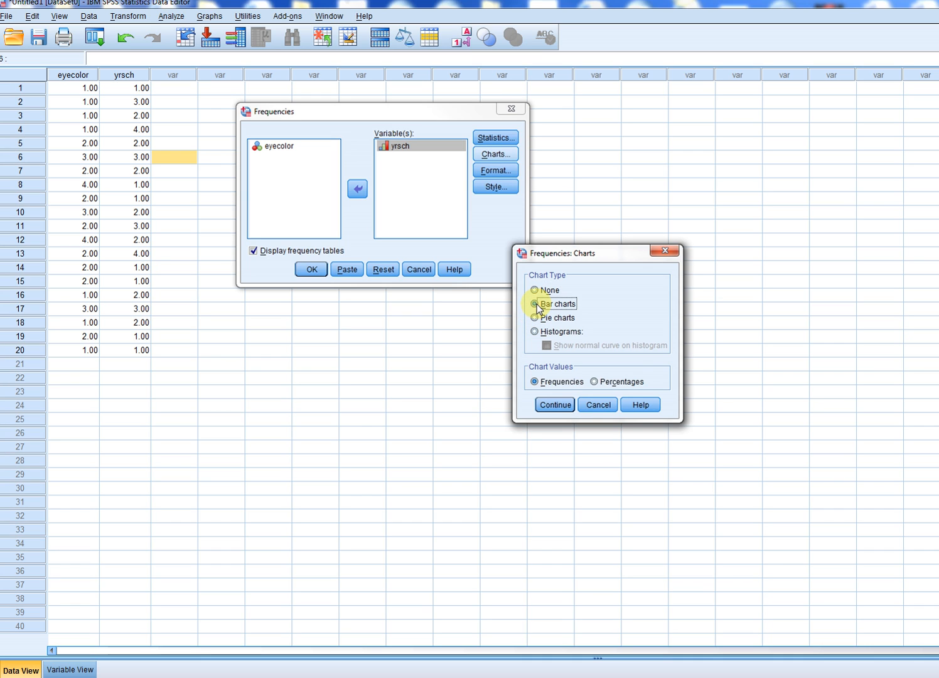
pyautogui.click(556, 405)
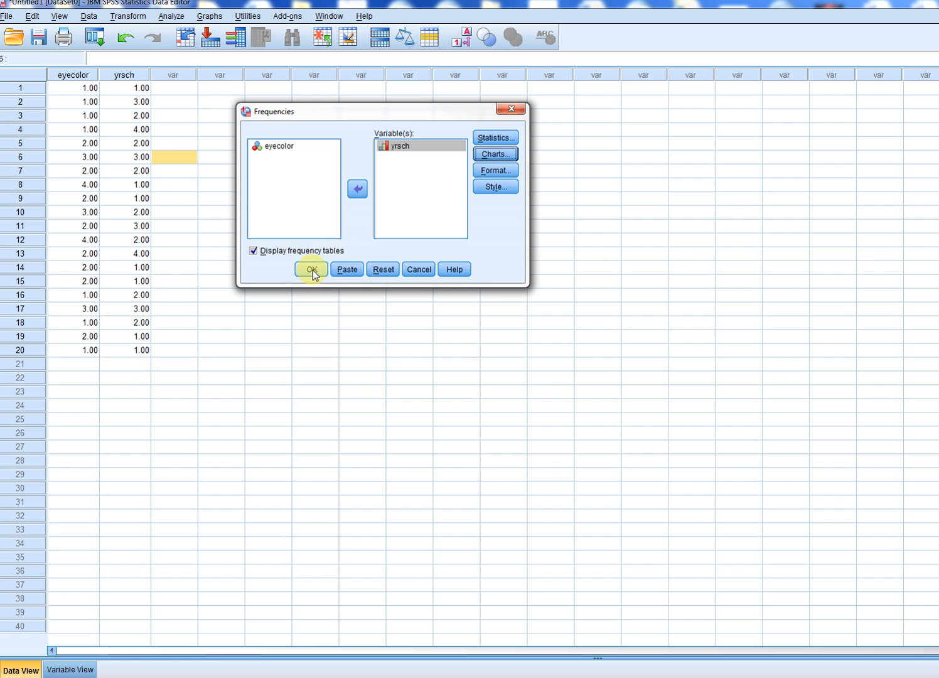
pyautogui.click(312, 272)
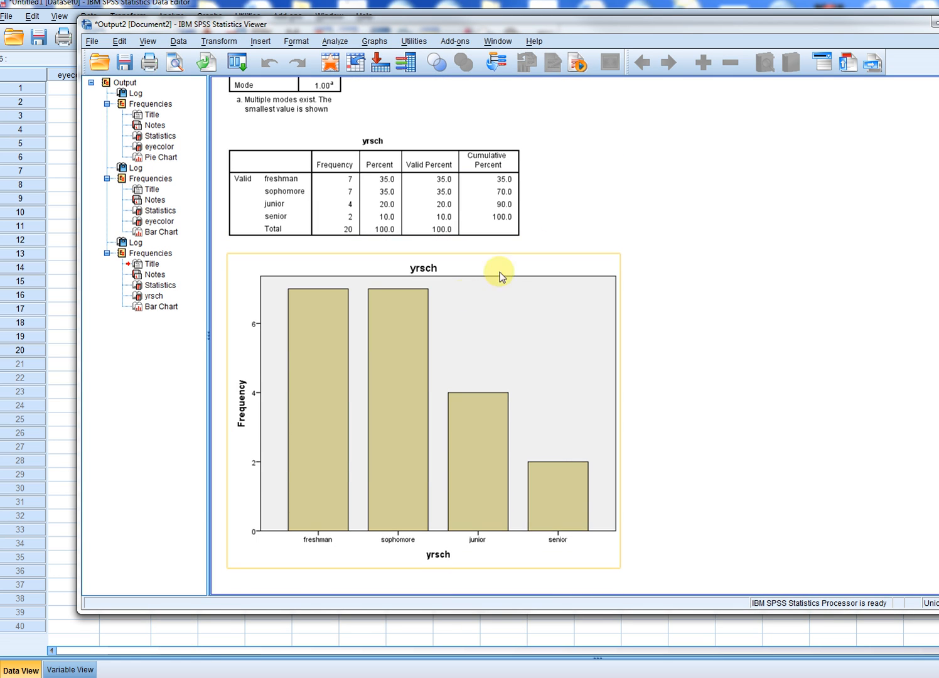
# Examine the yrsch frequency table and compare its class-year categories and cumulative percents with the bar chart
pyautogui.click(319, 152)
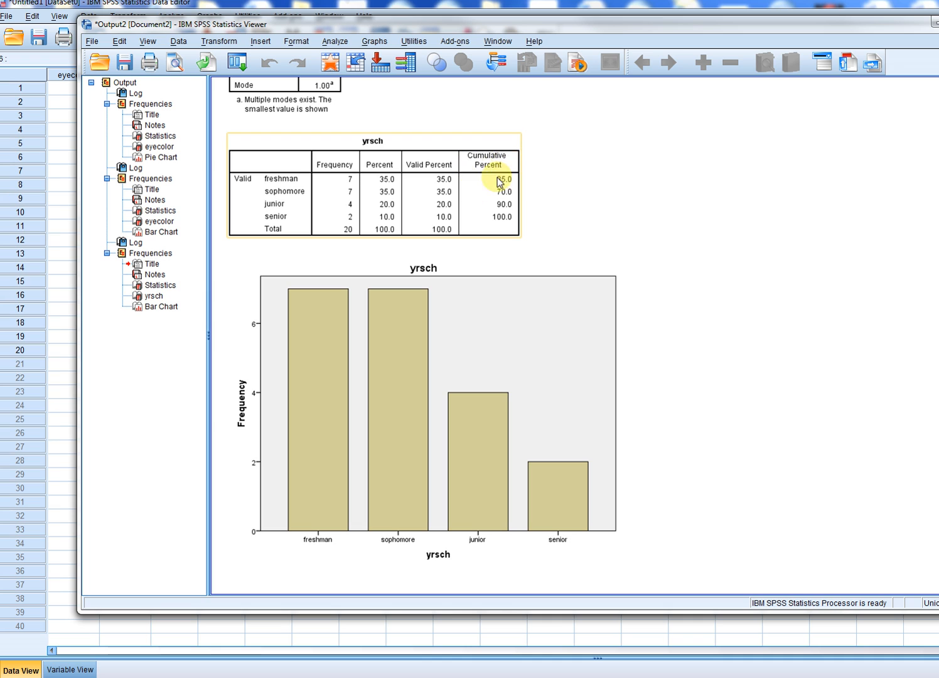
pyautogui.click(593, 163)
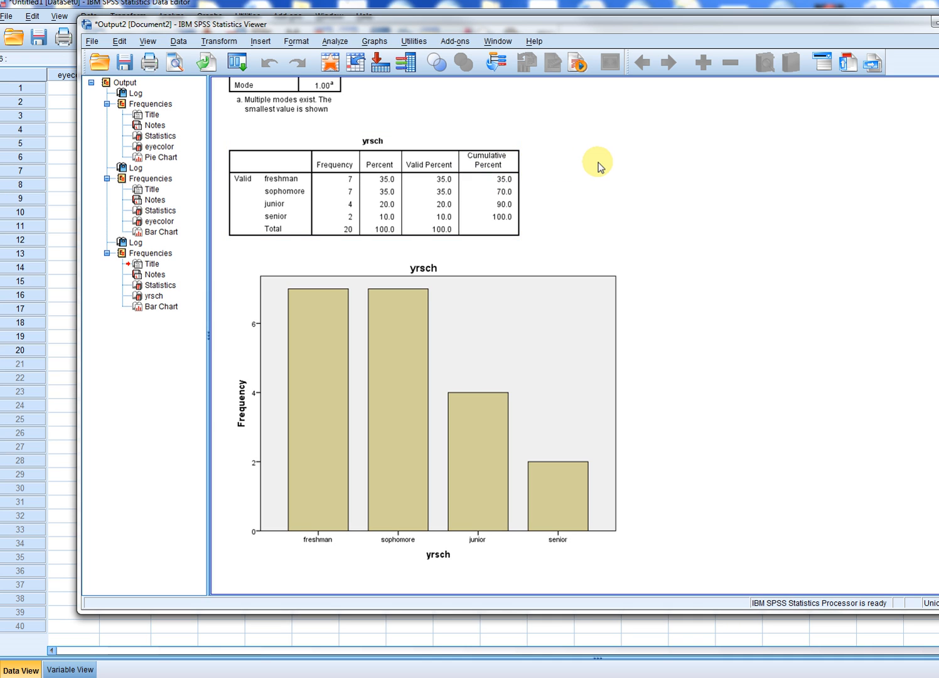
pyautogui.click(367, 213)
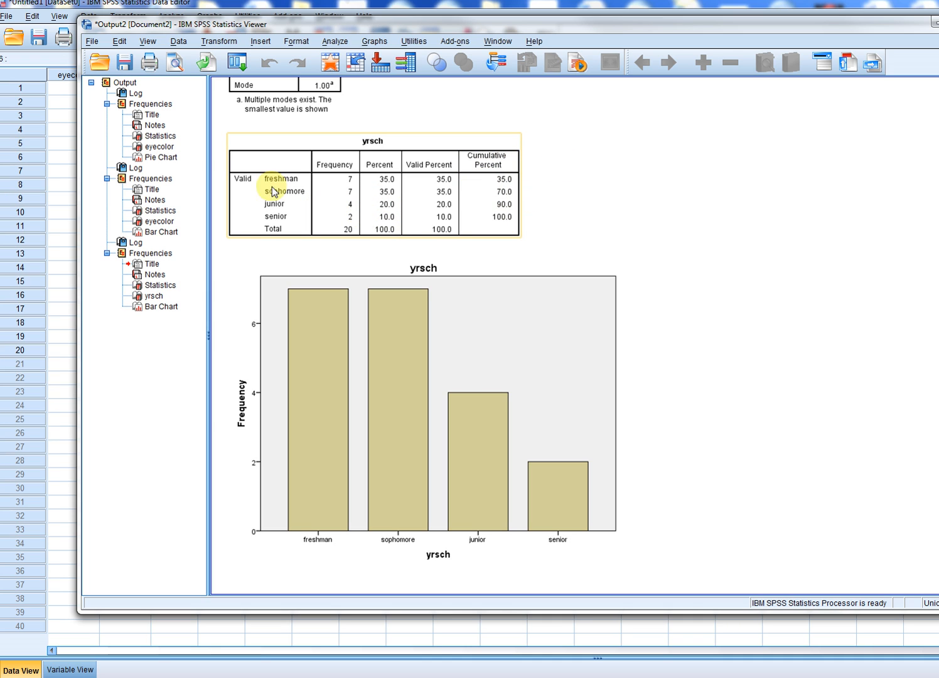
pyautogui.click(332, 411)
pyautogui.click(747, 333)
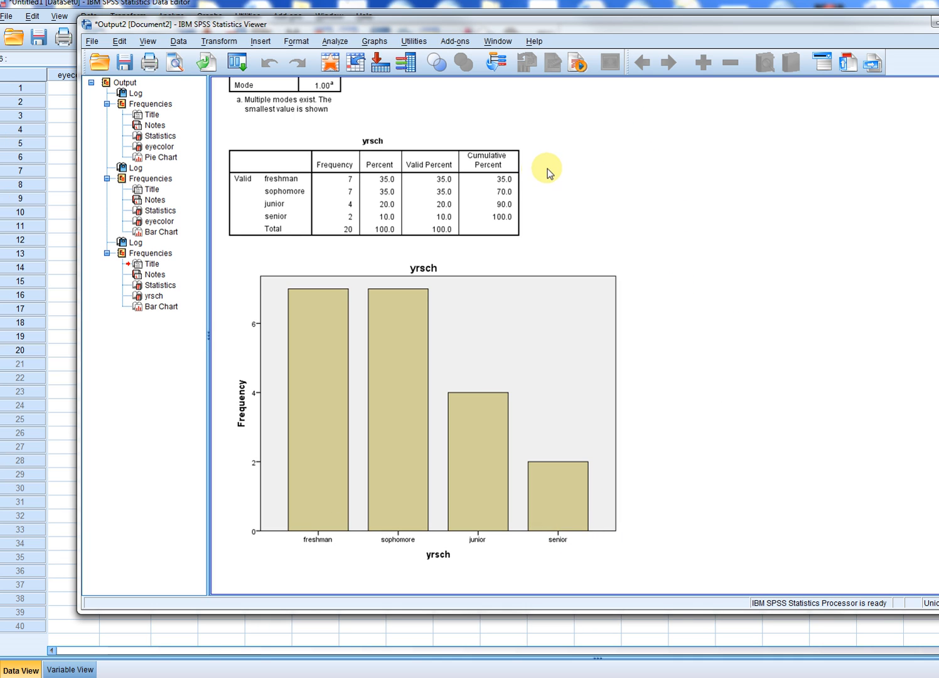
pyautogui.click(487, 200)
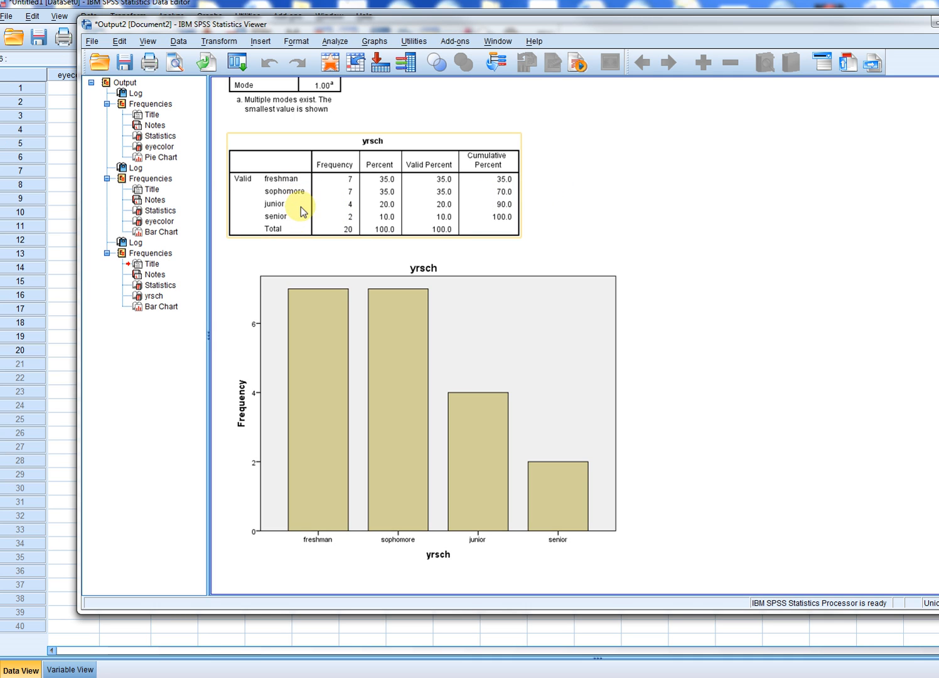
pyautogui.click(591, 200)
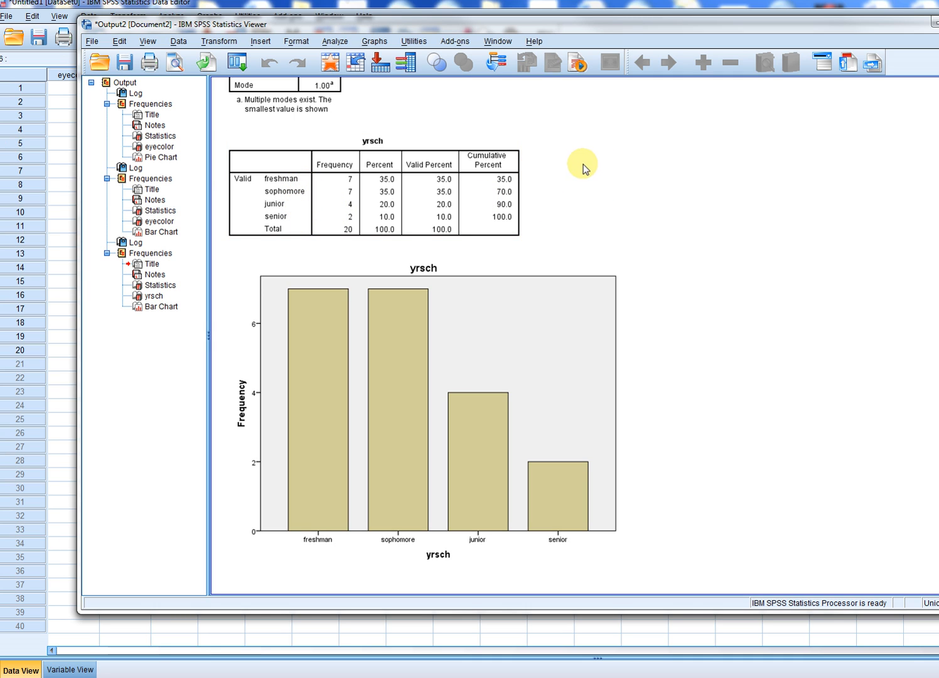
pyautogui.click(501, 187)
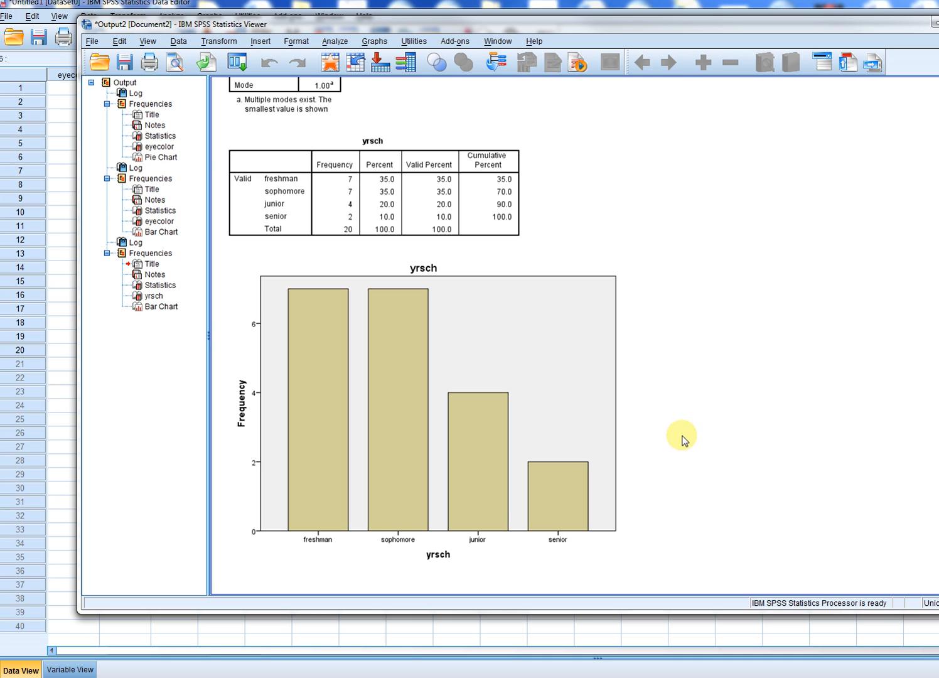
pyautogui.click(529, 356)
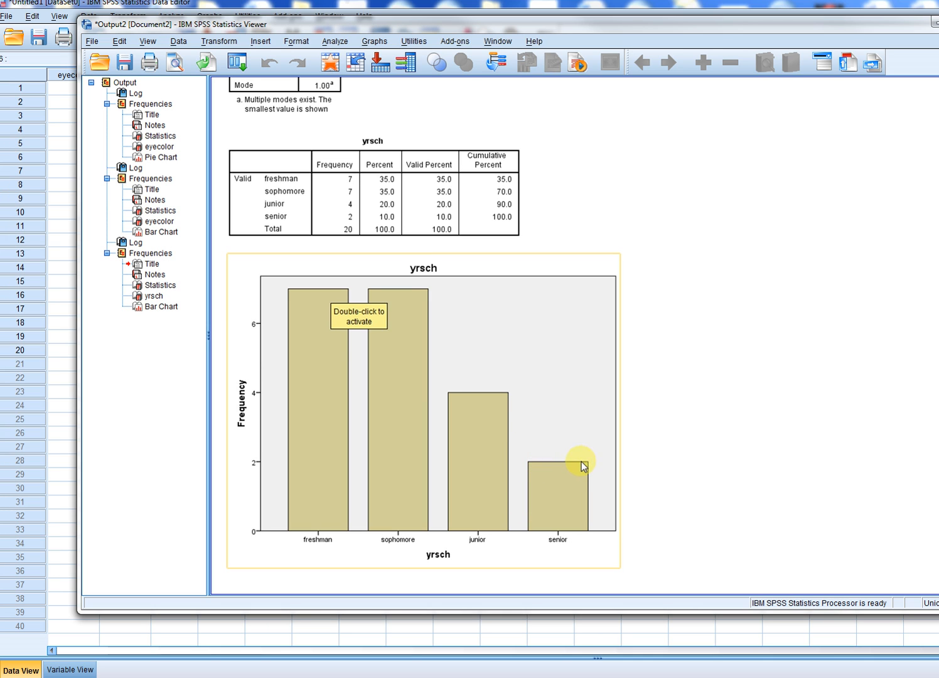
# Rerun the Frequencies analysis for yrsch with the bar chart values set to percentages
pyautogui.click(337, 43)
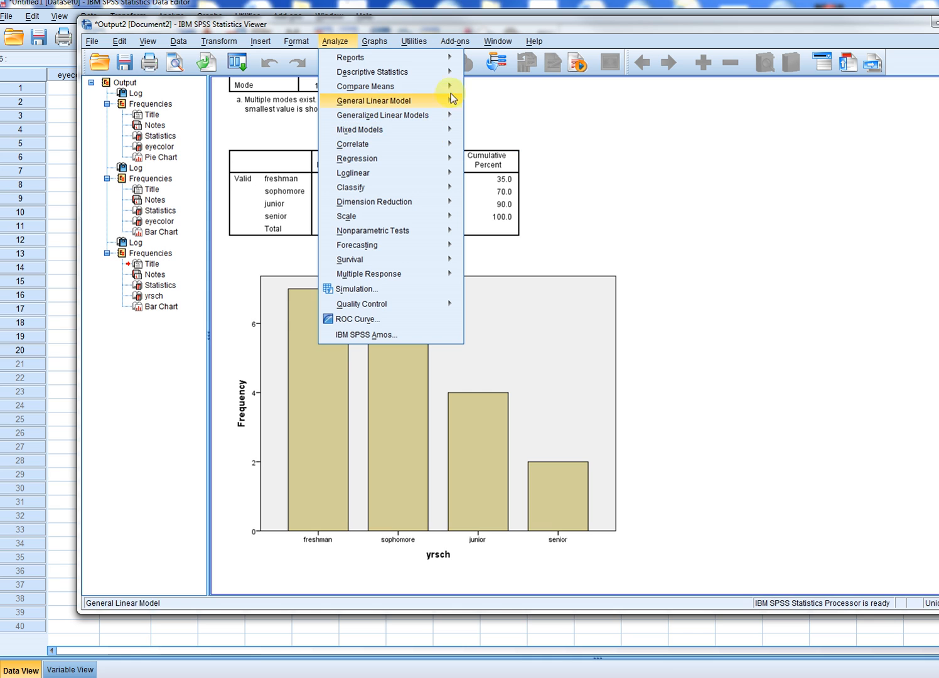
pyautogui.click(504, 76)
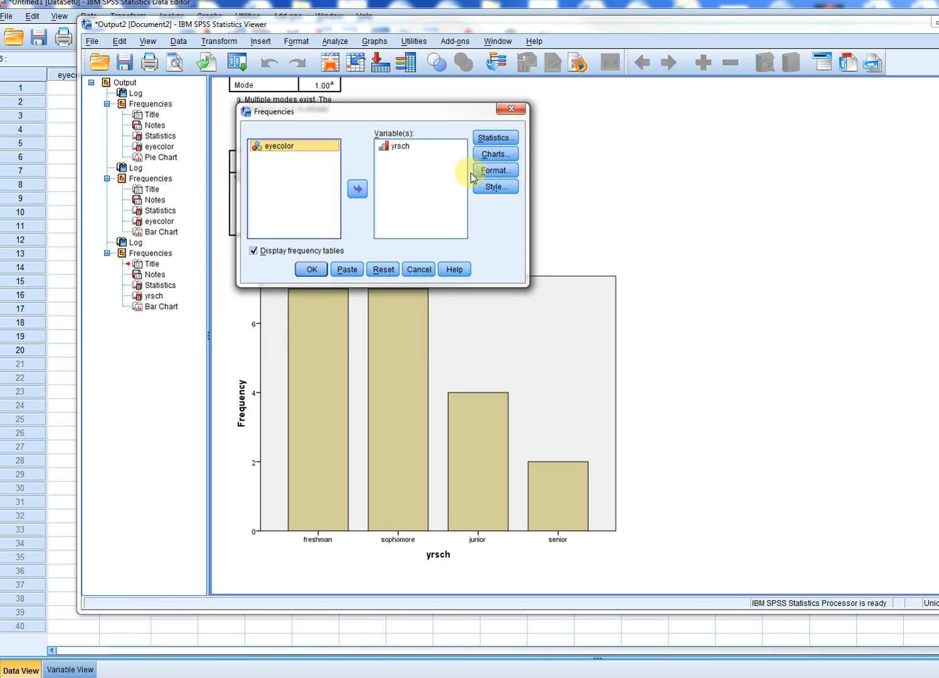
pyautogui.click(508, 156)
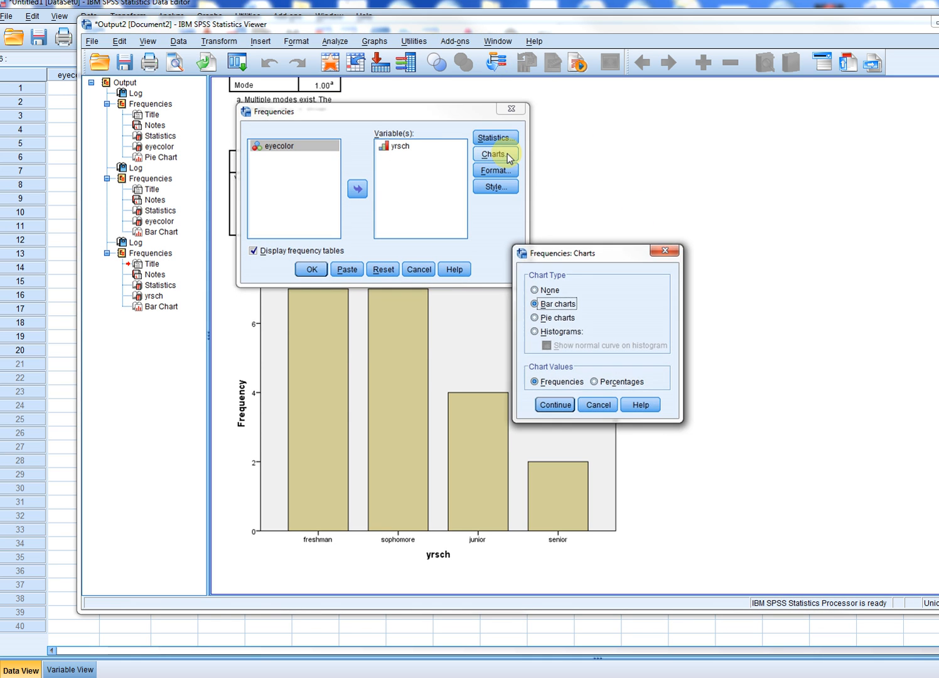
pyautogui.click(604, 382)
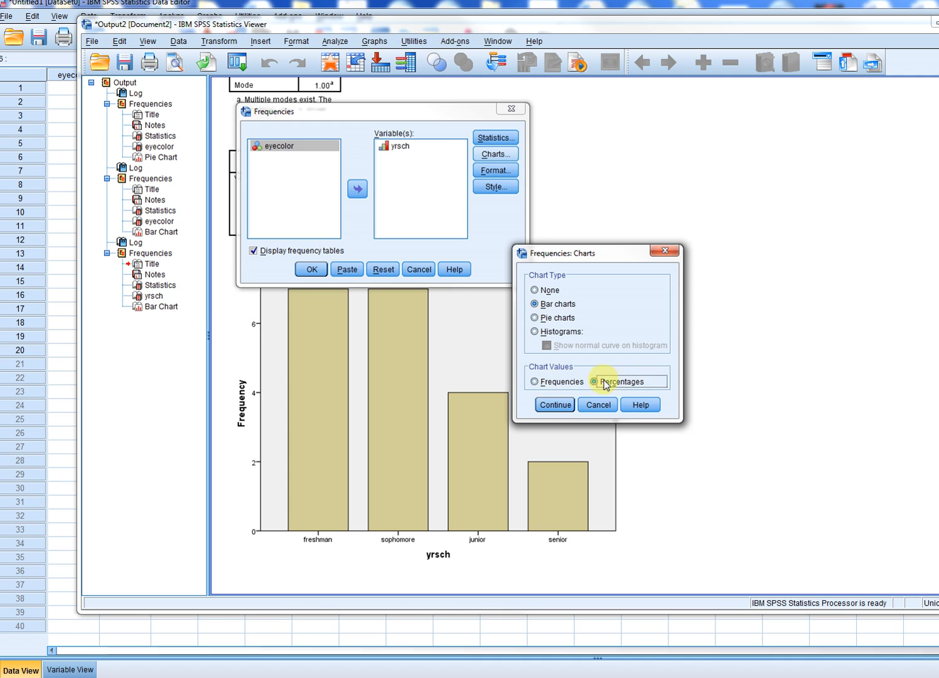
pyautogui.click(555, 405)
pyautogui.click(312, 270)
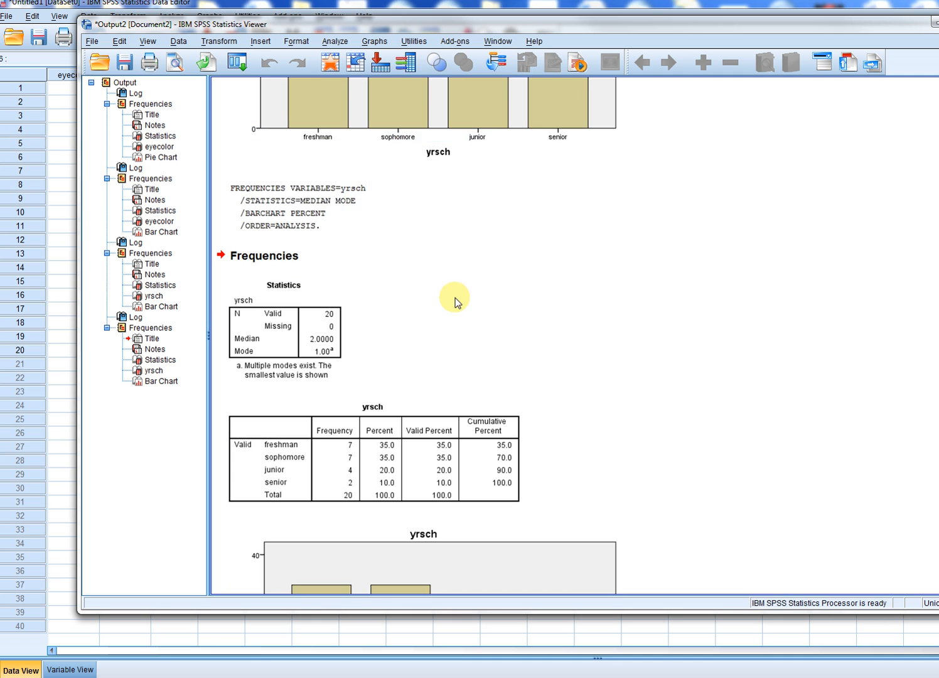